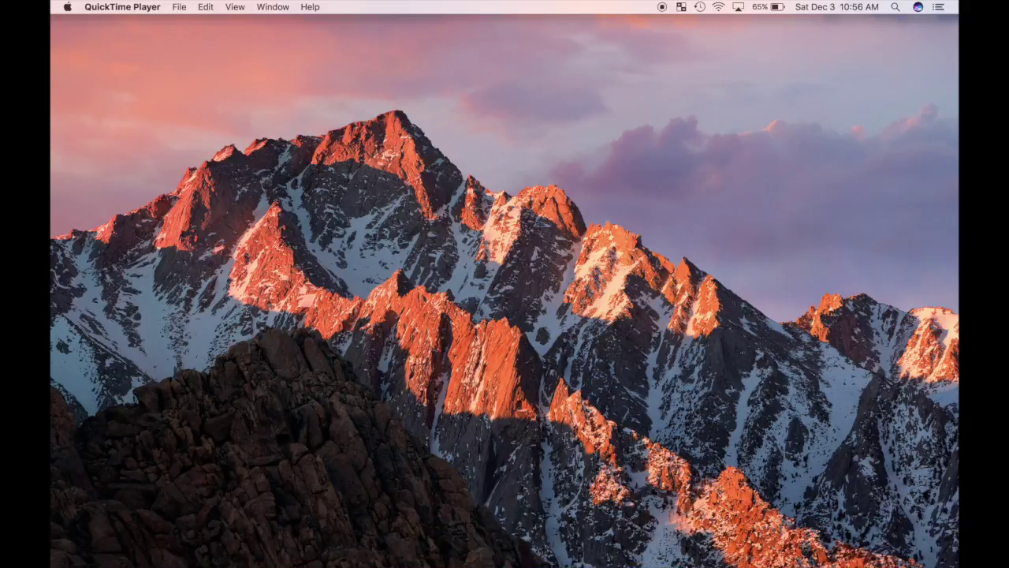
# Step: Scroll through the Videos tab of your YouTube channel, then close Safari
pyautogui.click(224, 542)
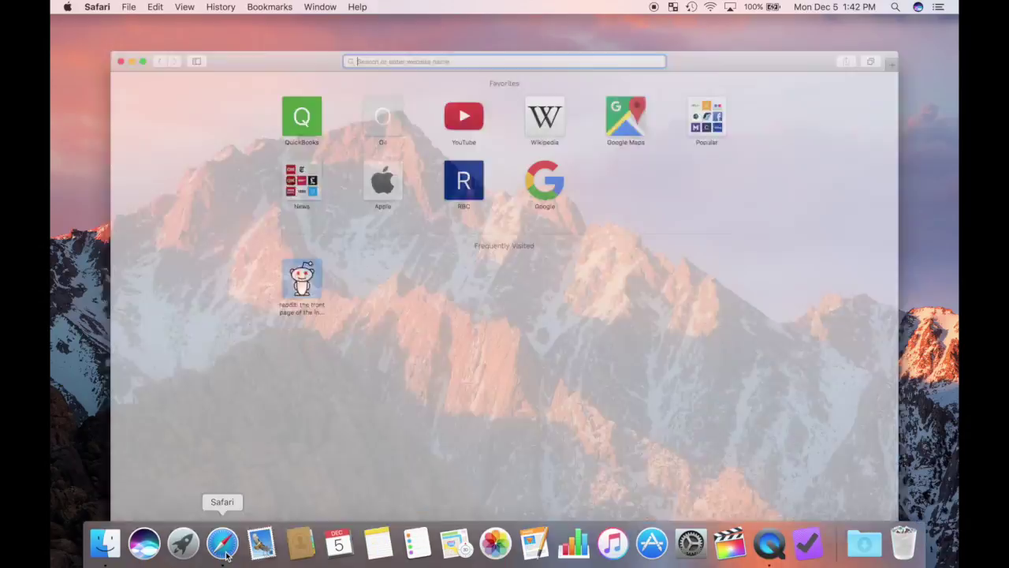
pyautogui.click(462, 93)
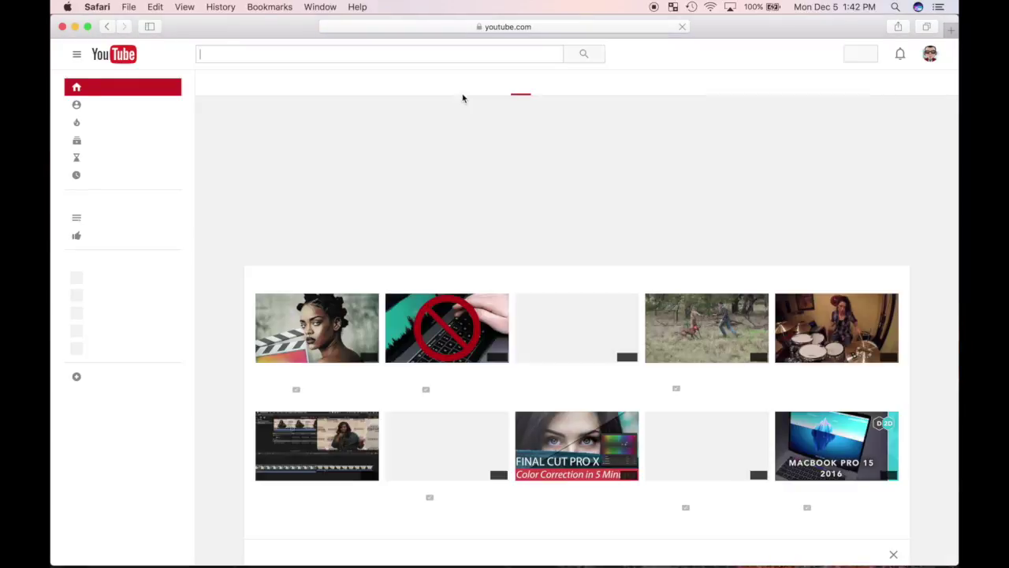
pyautogui.click(126, 105)
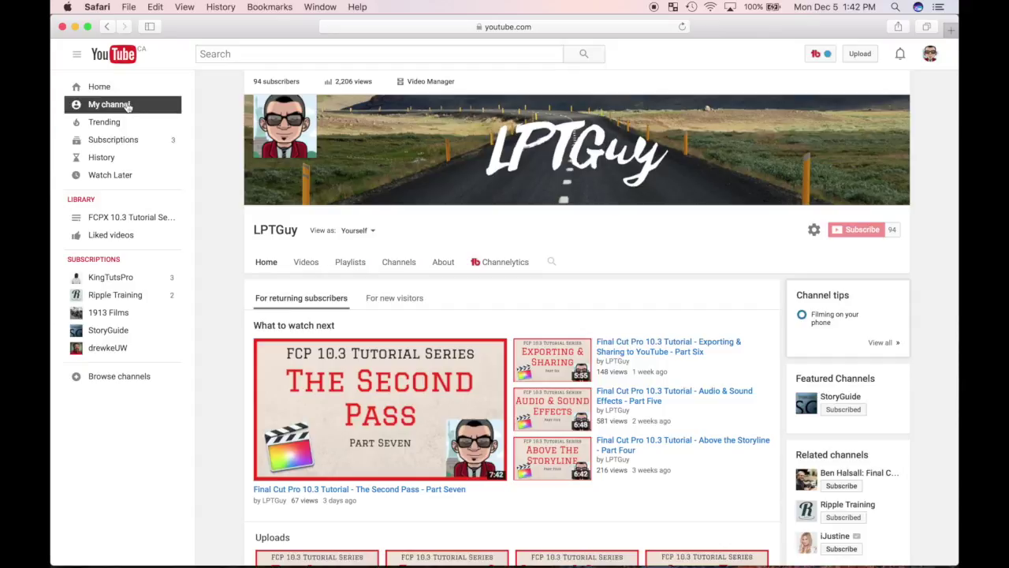
pyautogui.scroll(-2, 209, 184)
pyautogui.scroll(-1, 209, 185)
pyautogui.click(306, 149)
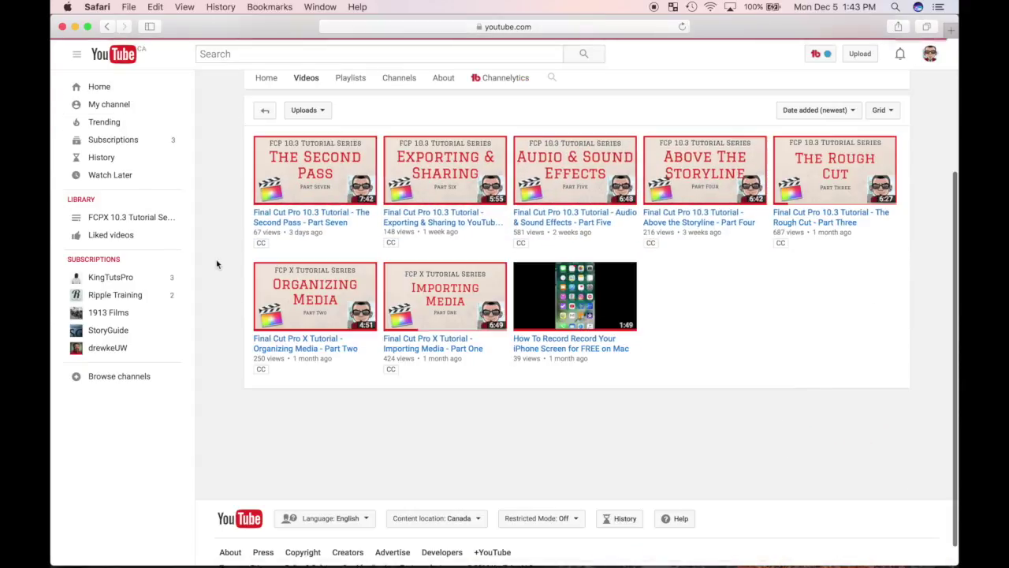
pyautogui.scroll(4, 217, 265)
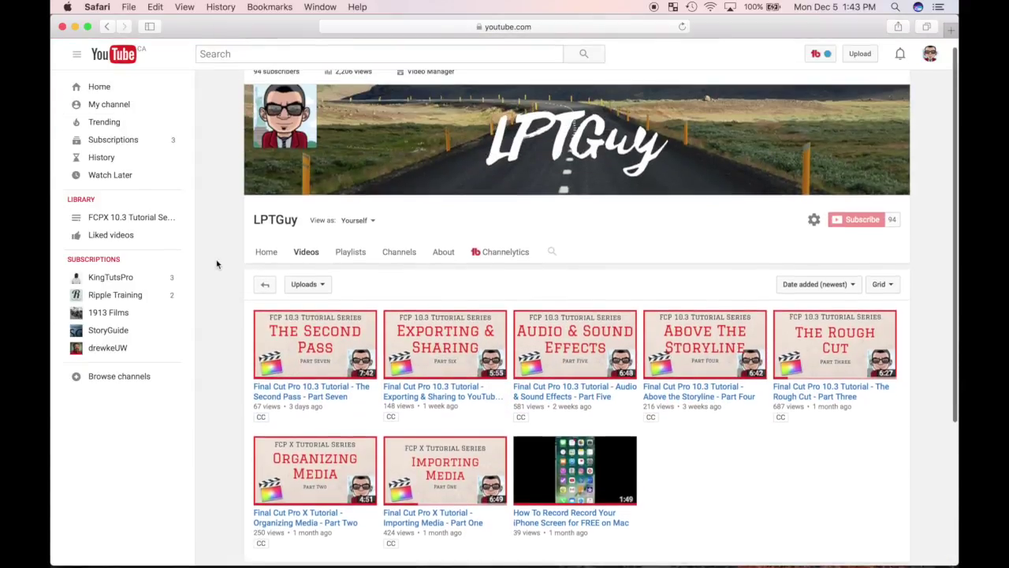
pyautogui.scroll(1, 217, 264)
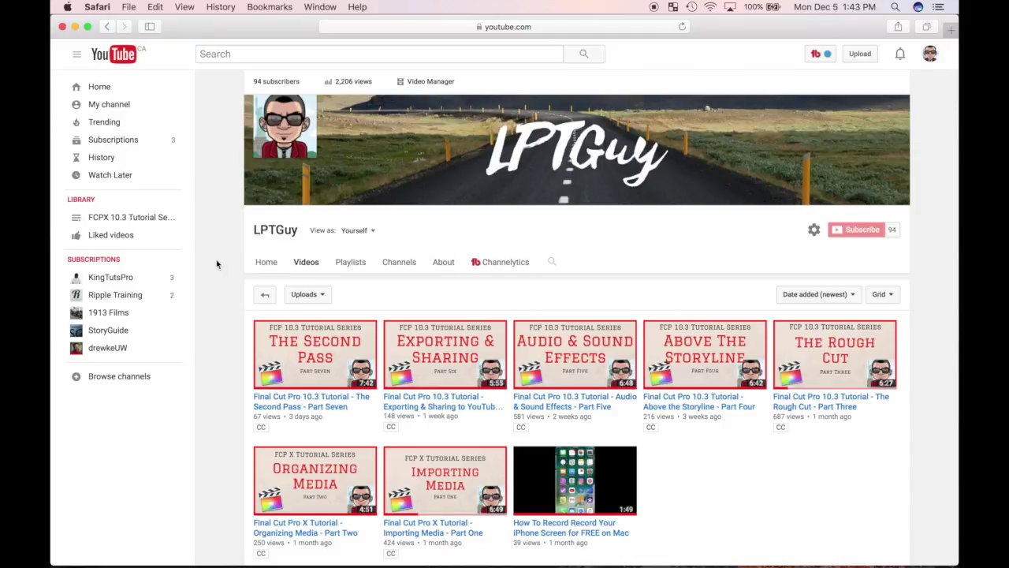
pyautogui.click(63, 27)
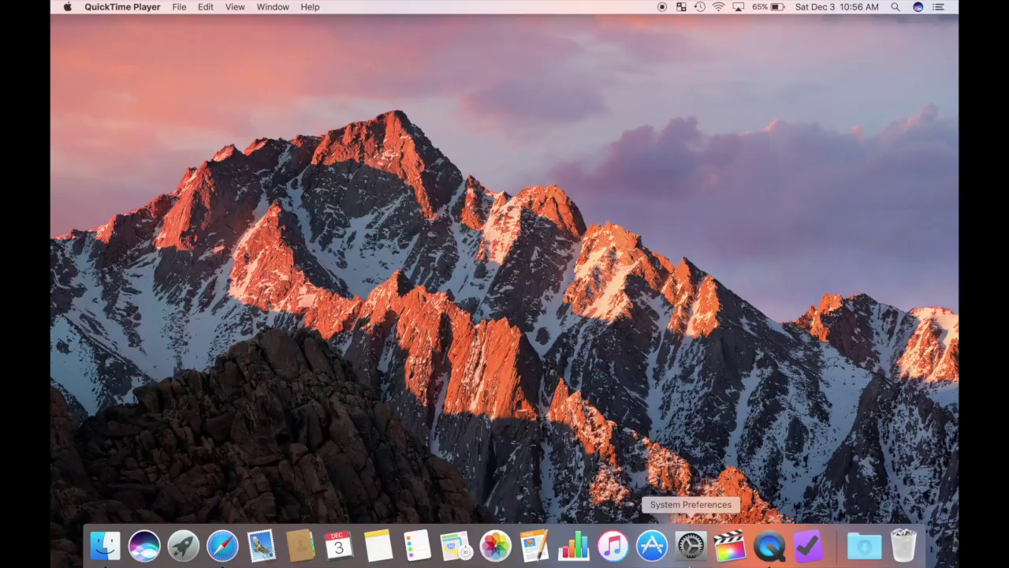
# Step: Launch Final Cut Pro and open the Bike Trip library from File > Open Library
pyautogui.click(724, 552)
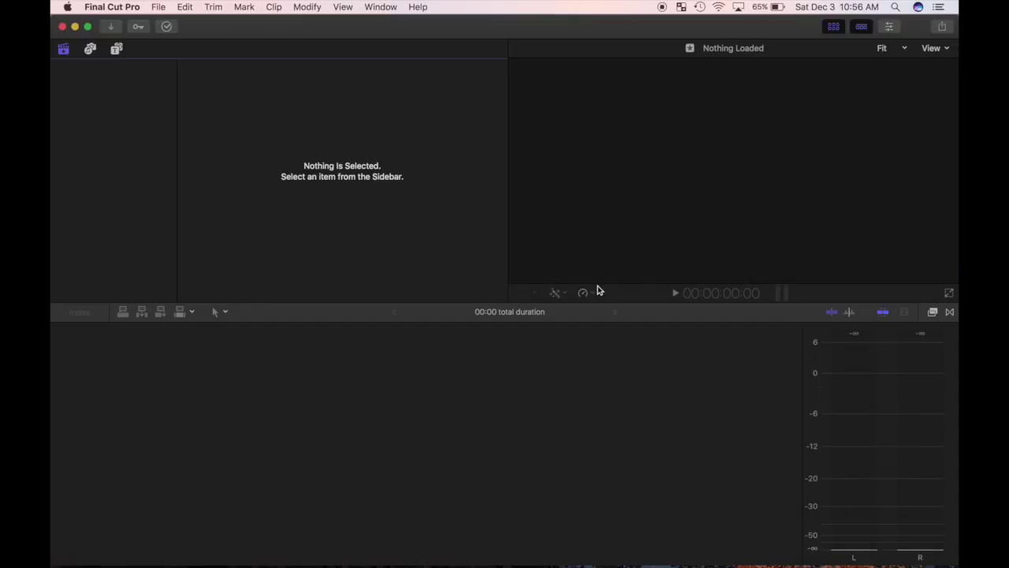
pyautogui.click(159, 7)
pyautogui.moveTo(185, 41)
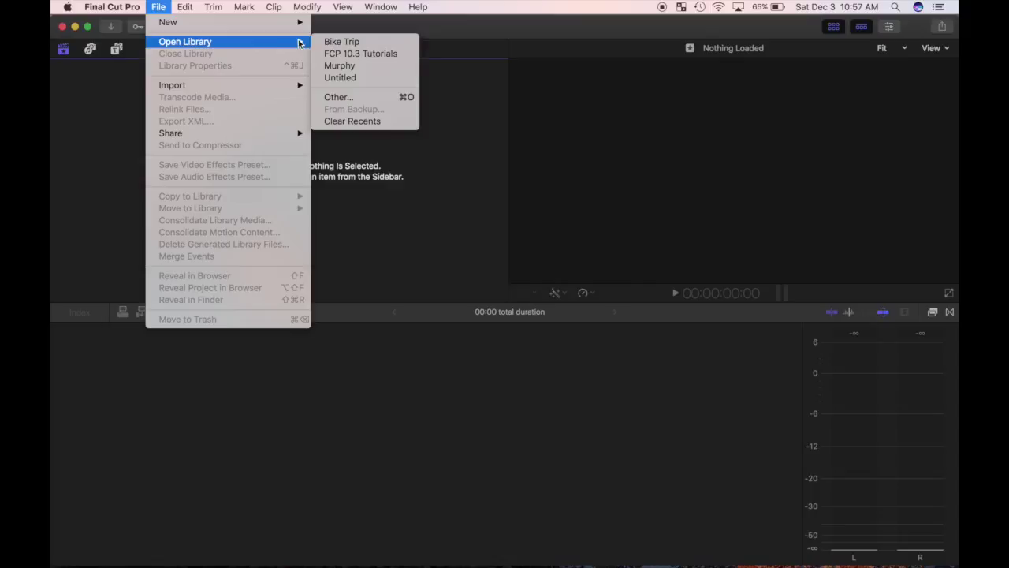
pyautogui.click(333, 42)
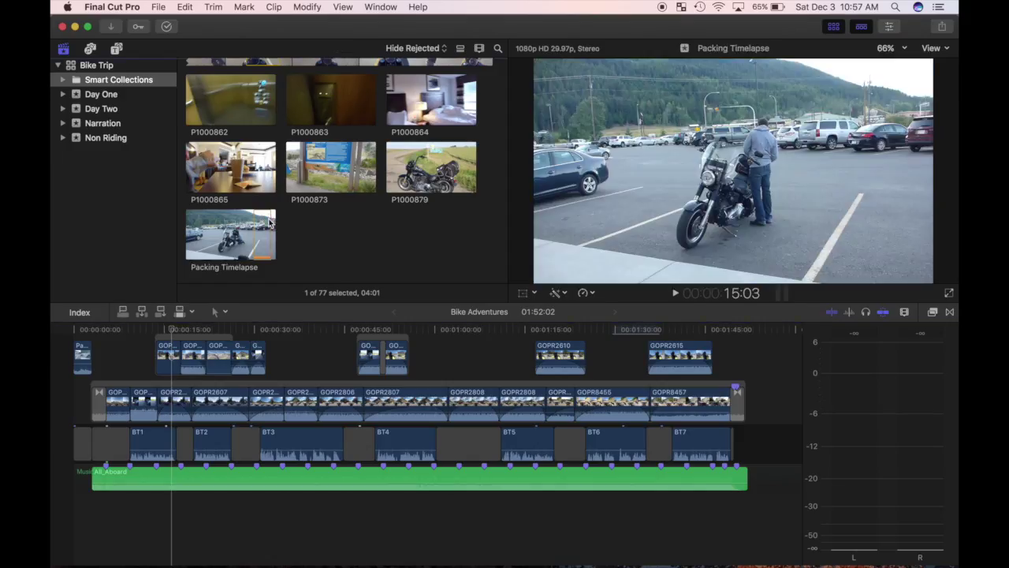
pyautogui.scroll(3, 135, 387)
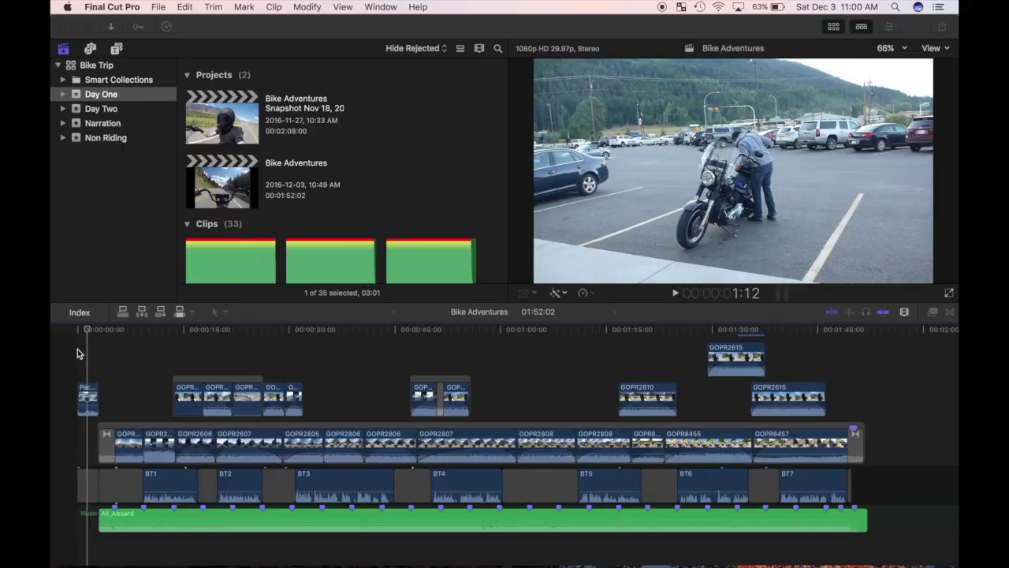
# Step: Zoom in around one second into the project and add a marker there
pyautogui.click(77, 353)
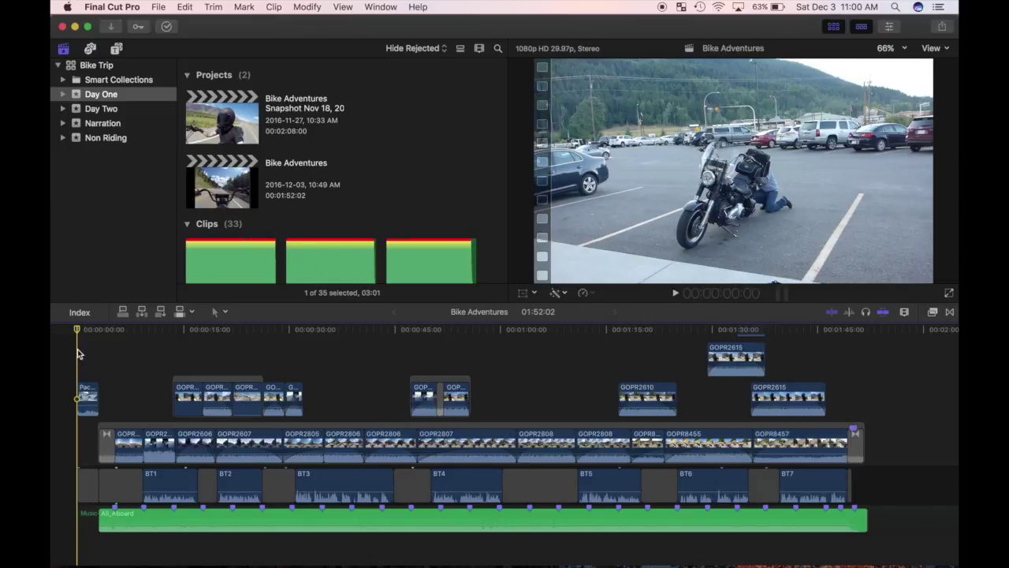
pyautogui.click(87, 364)
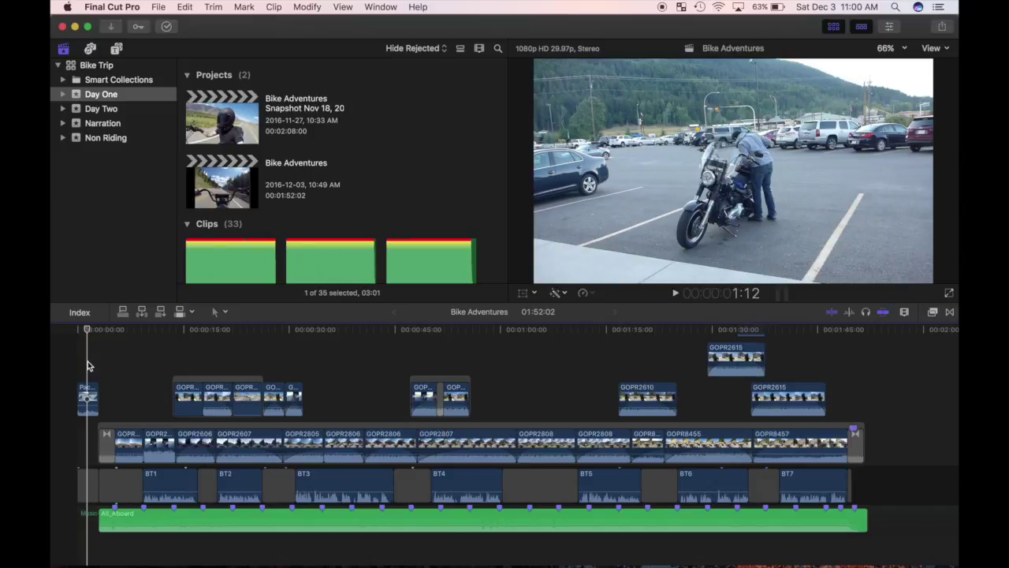
pyautogui.click(90, 490)
pyautogui.press('super+equal')
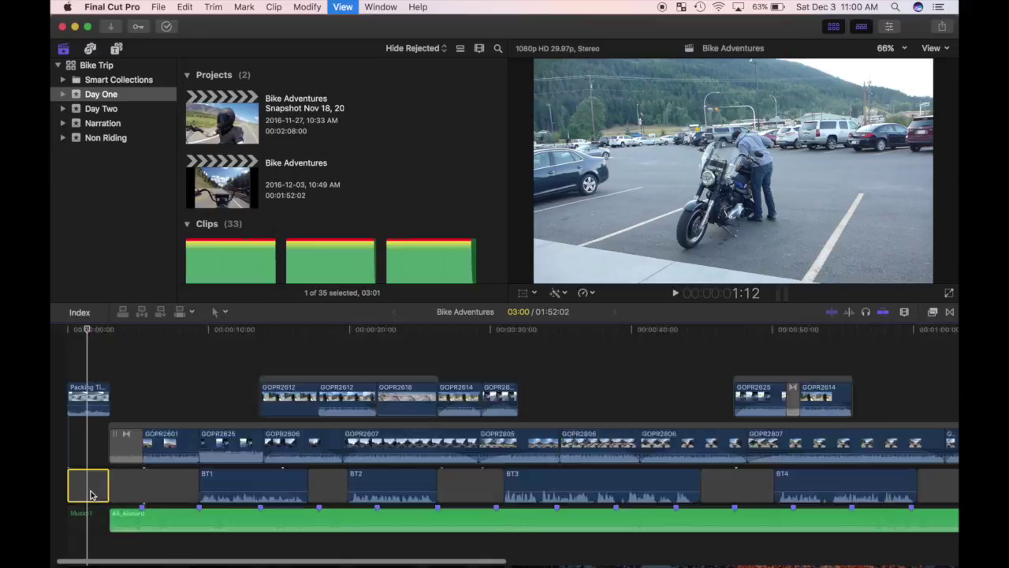
pyautogui.press('super+equal')
pyautogui.press('super+equal')
pyautogui.hotkey('alt', 'm')
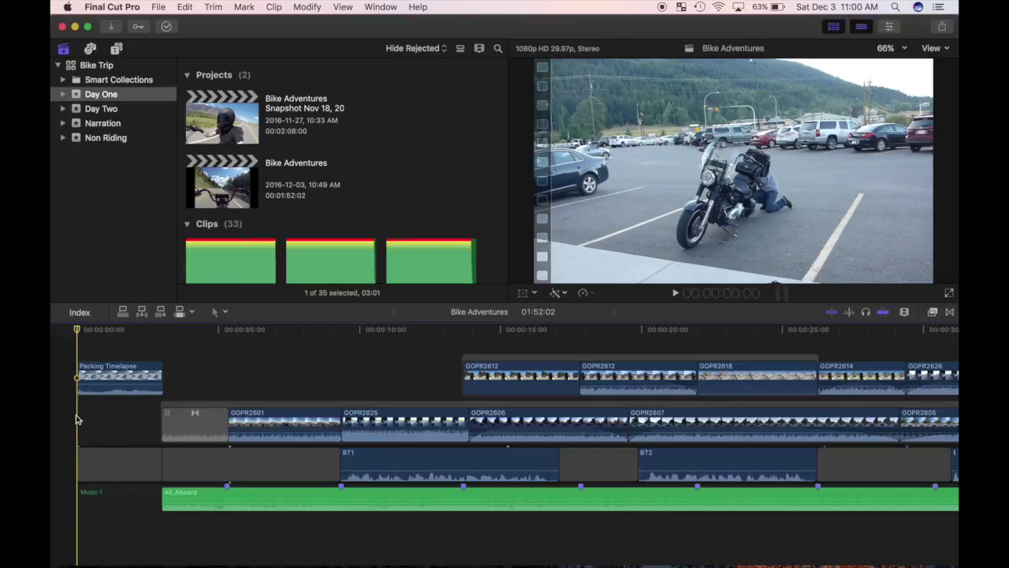
# Step: Make a to-do marker named 'Add SFX' at one second and mark it completed
pyautogui.click(116, 429)
pyautogui.click(117, 465)
pyautogui.press('m')
pyautogui.press('m')
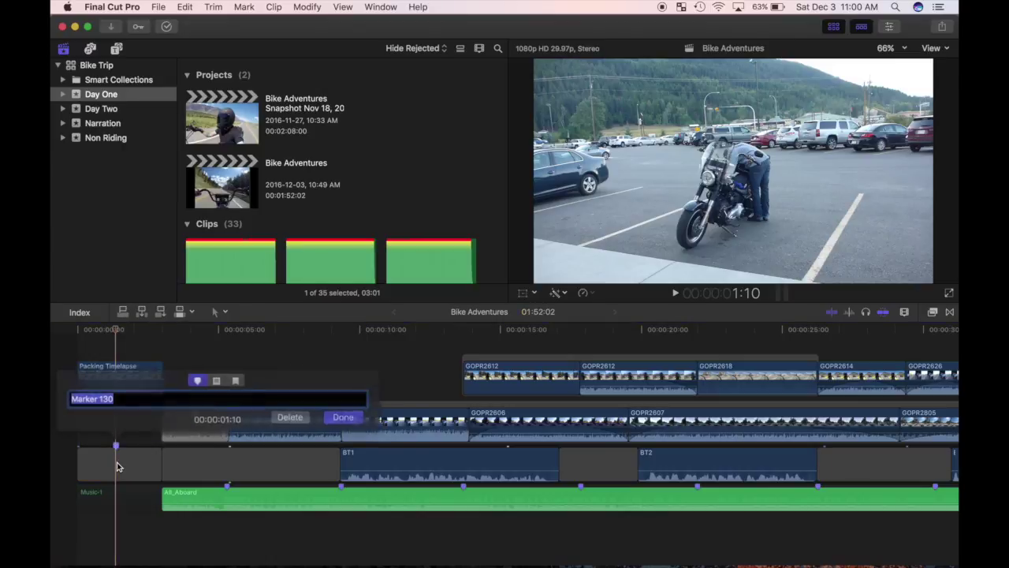
pyautogui.click(212, 383)
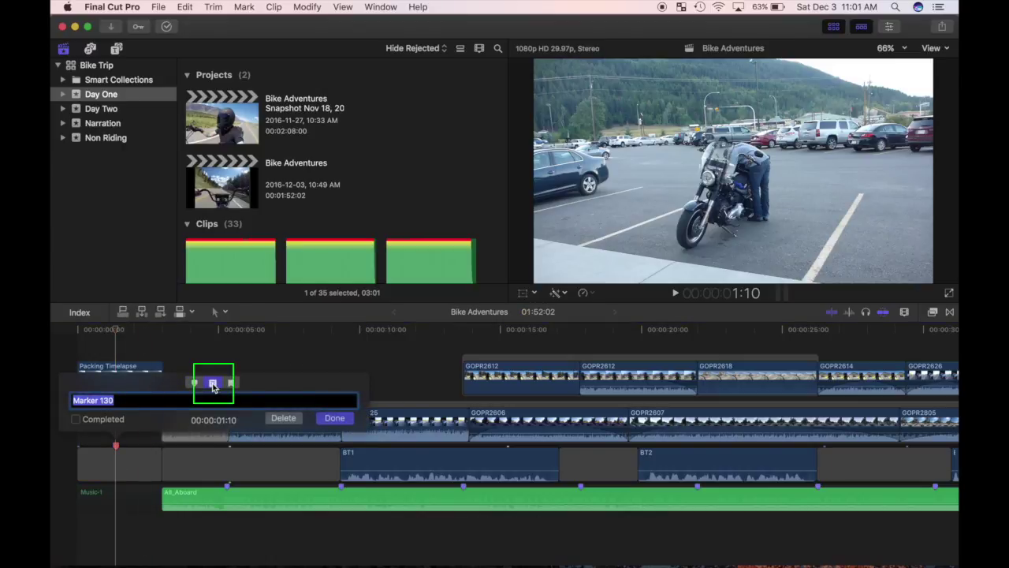
pyautogui.write('Add SFX')
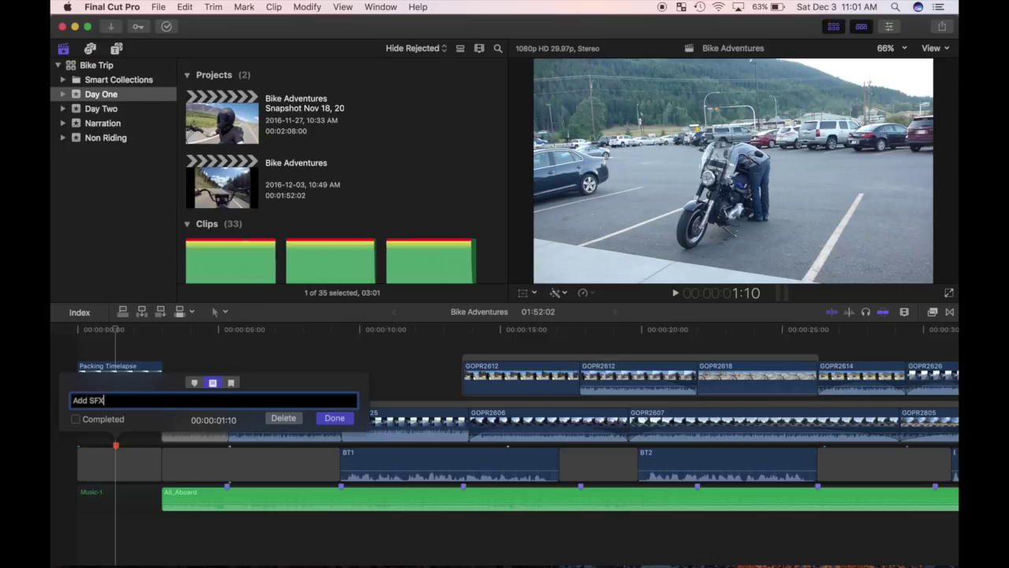
pyautogui.click(334, 418)
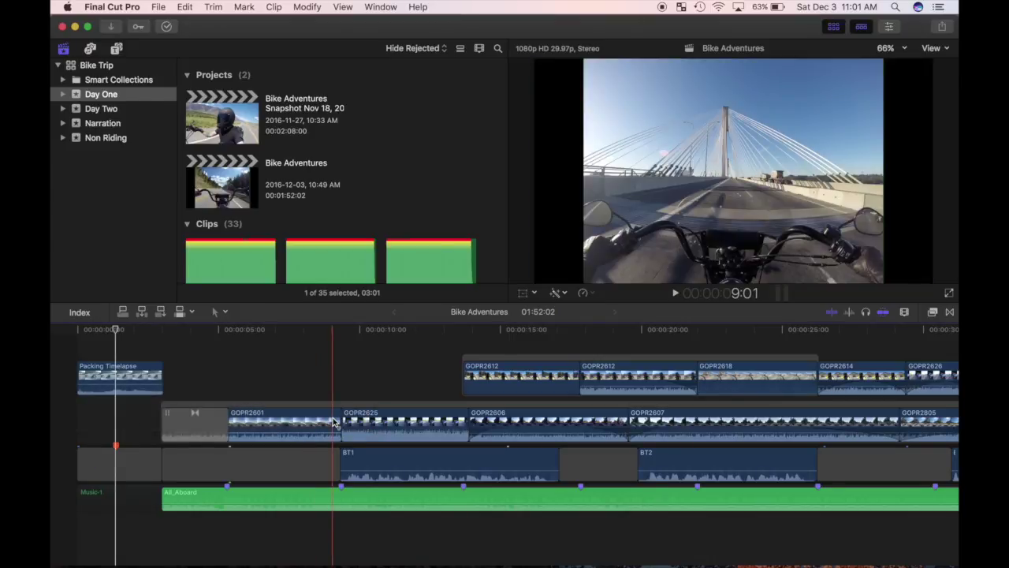
pyautogui.doubleClick(116, 447)
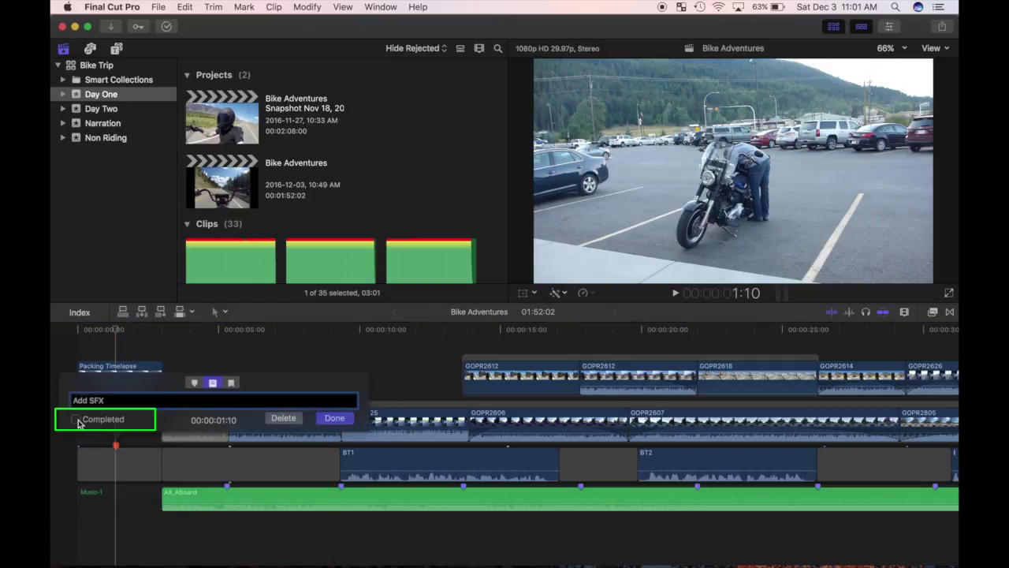
pyautogui.click(334, 417)
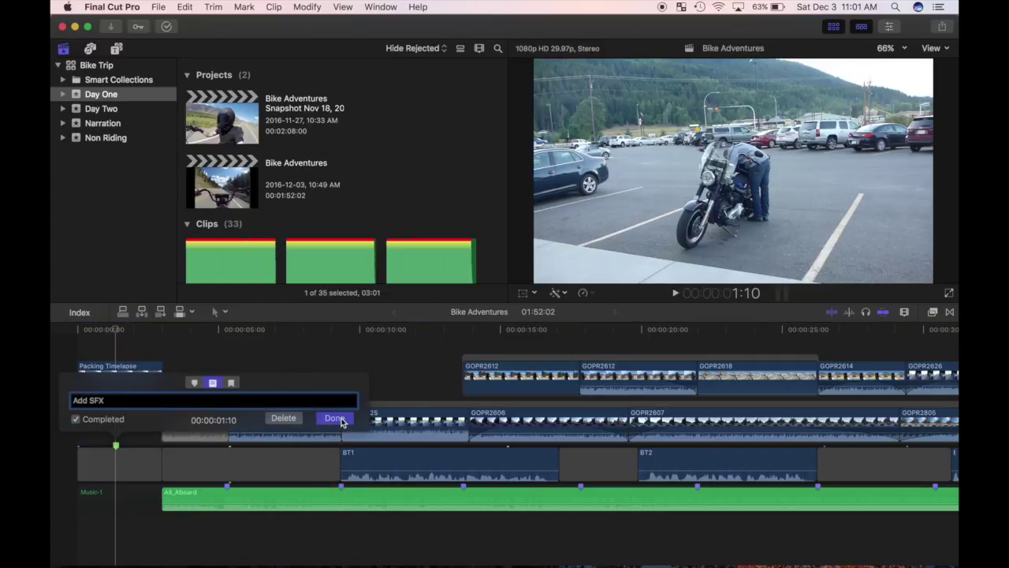
# Step: Undo the Add SFX completion and zoom in near the project's end at 1:49
pyautogui.press('super+z')
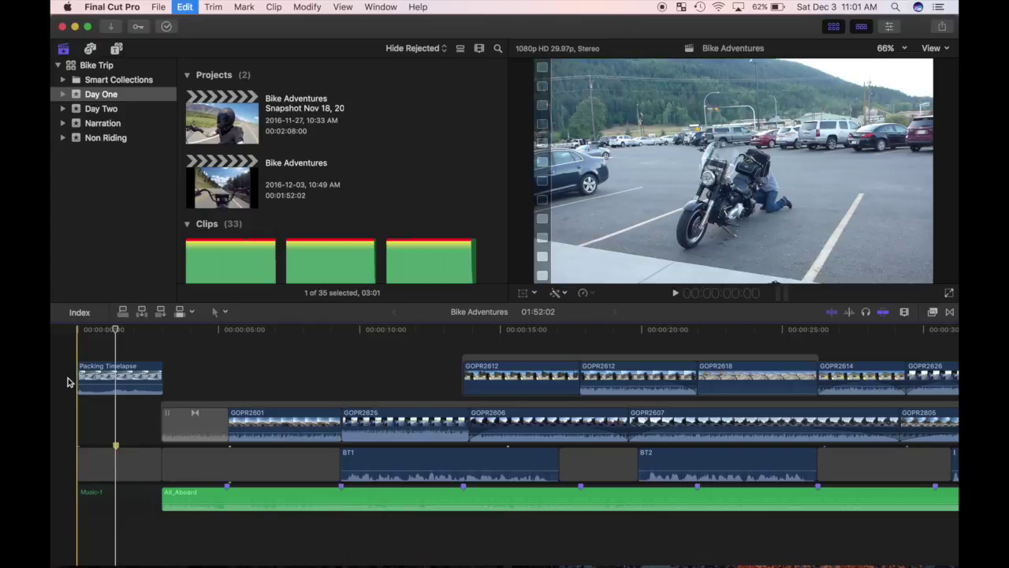
pyautogui.hotkey('shift', 'z')
pyautogui.click(854, 426)
pyautogui.press('super+equal')
pyautogui.press('super+equal')
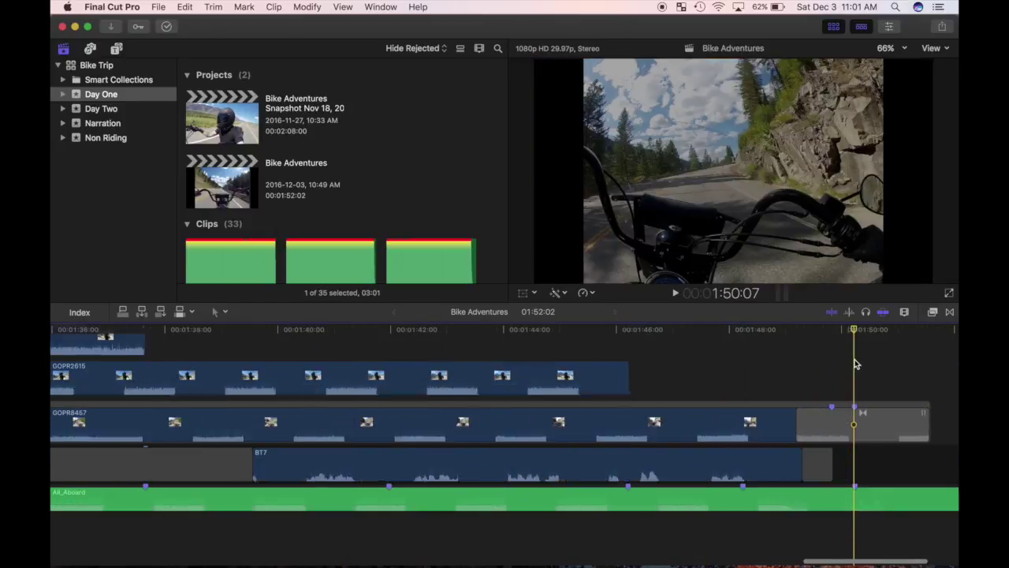
pyautogui.press('super+equal')
# Step: Add and name a new, uncompleted to-do marker near the project's end at 1:49
pyautogui.hotkey('alt', 'm')
pyautogui.click(795, 383)
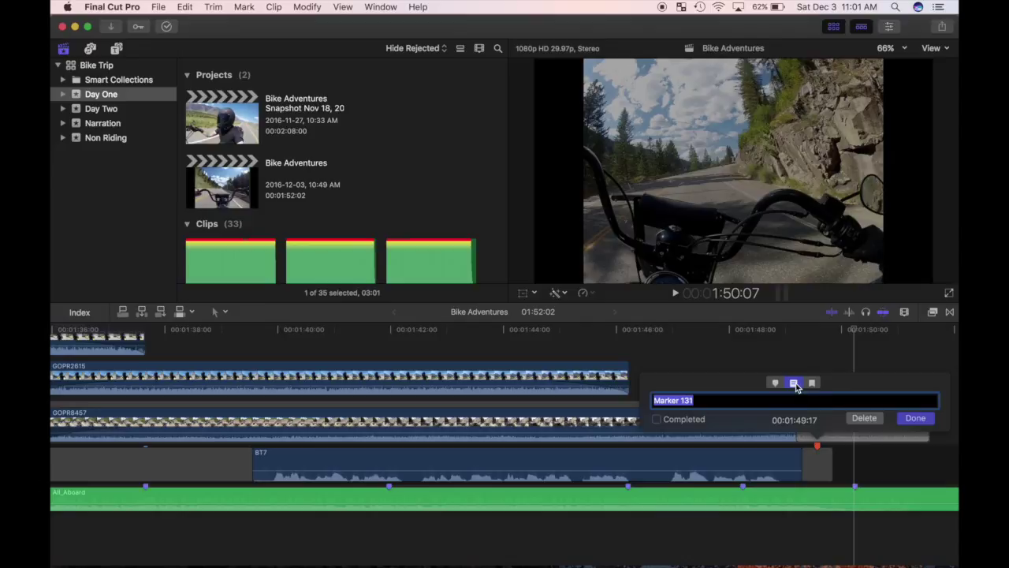
pyautogui.write('M')
pyautogui.click(915, 418)
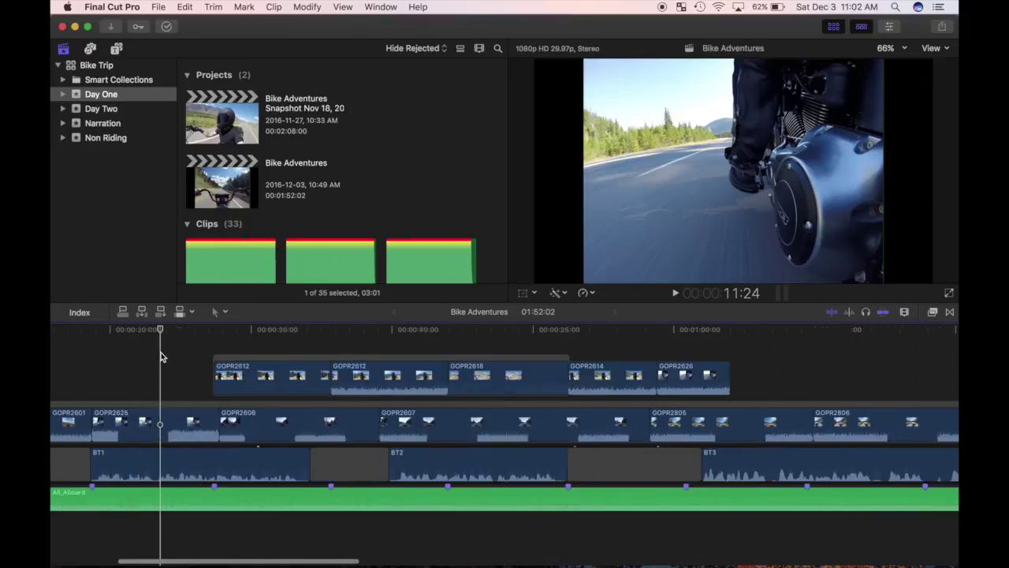
pyautogui.scroll(-10, 226, 172)
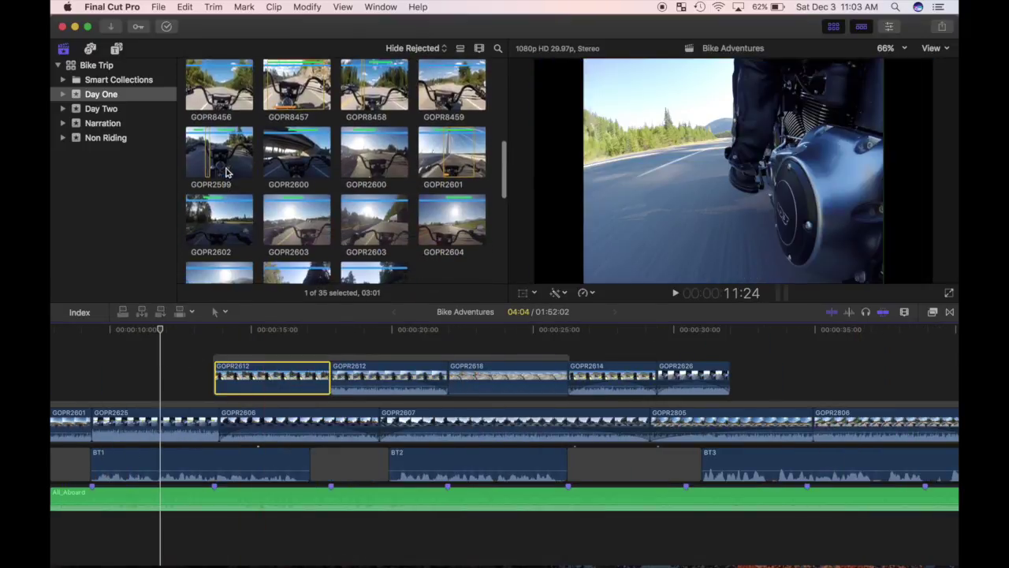
pyautogui.scroll(-5, 265, 202)
pyautogui.click(330, 169)
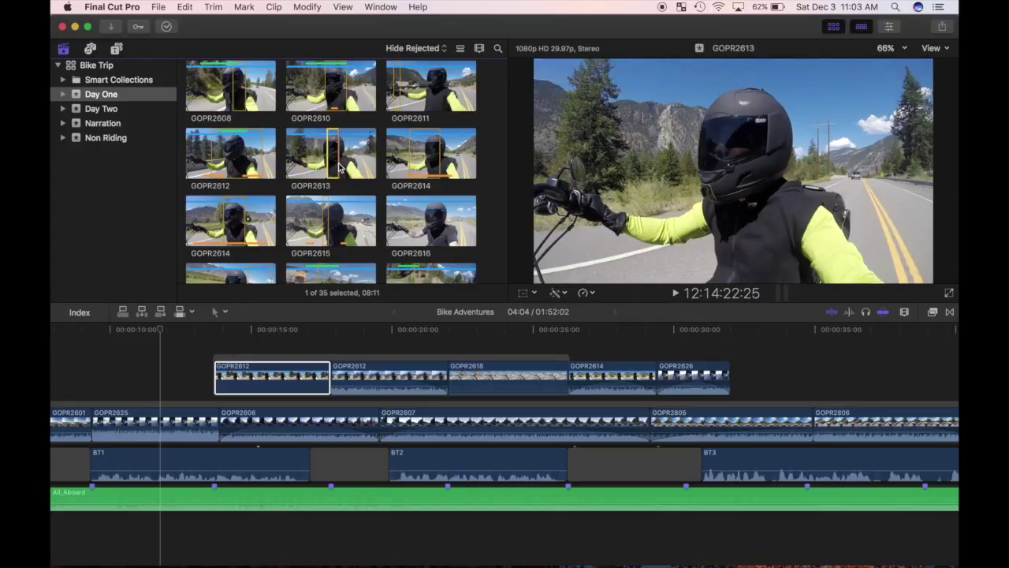
pyautogui.moveTo(330, 169)
pyautogui.mouseDown()
pyautogui.moveTo(339, 169)
pyautogui.moveTo(268, 387)
pyautogui.mouseUp()
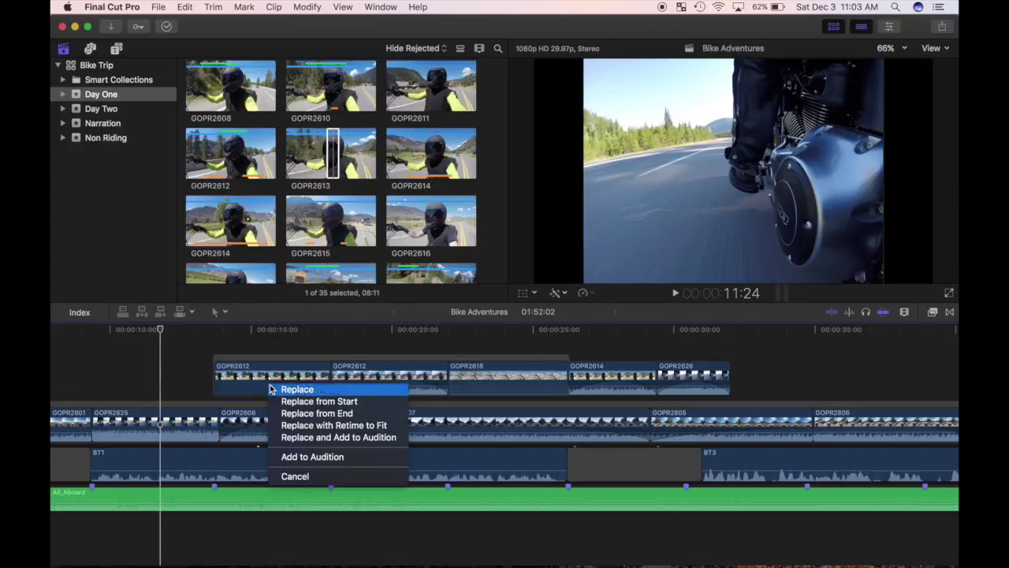
pyautogui.click(304, 388)
pyautogui.press('space')
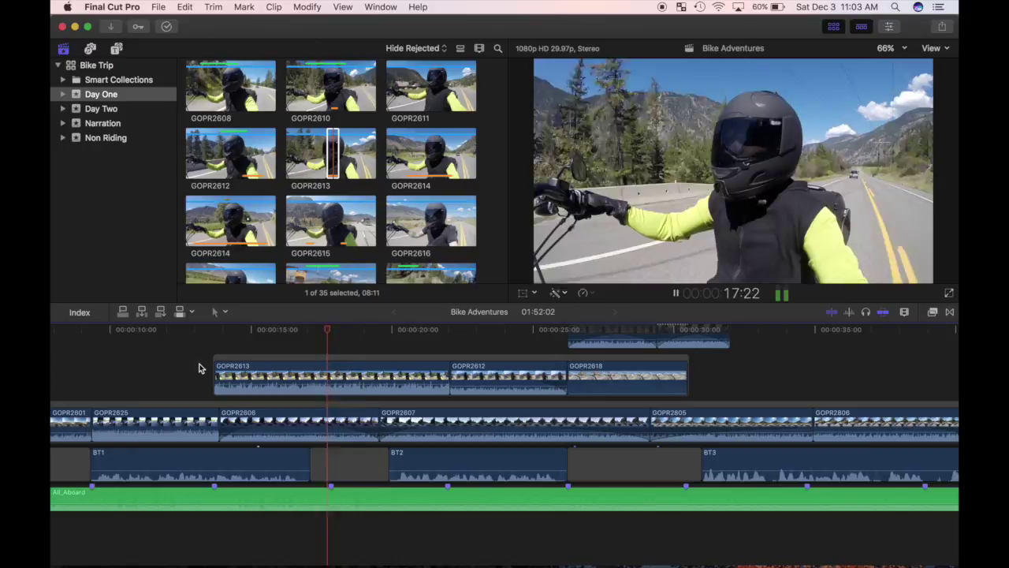
pyautogui.click(198, 367)
pyautogui.moveTo(306, 236)
pyautogui.mouseDown()
pyautogui.moveTo(298, 243)
pyautogui.moveTo(332, 377)
pyautogui.mouseUp()
pyautogui.press('space')
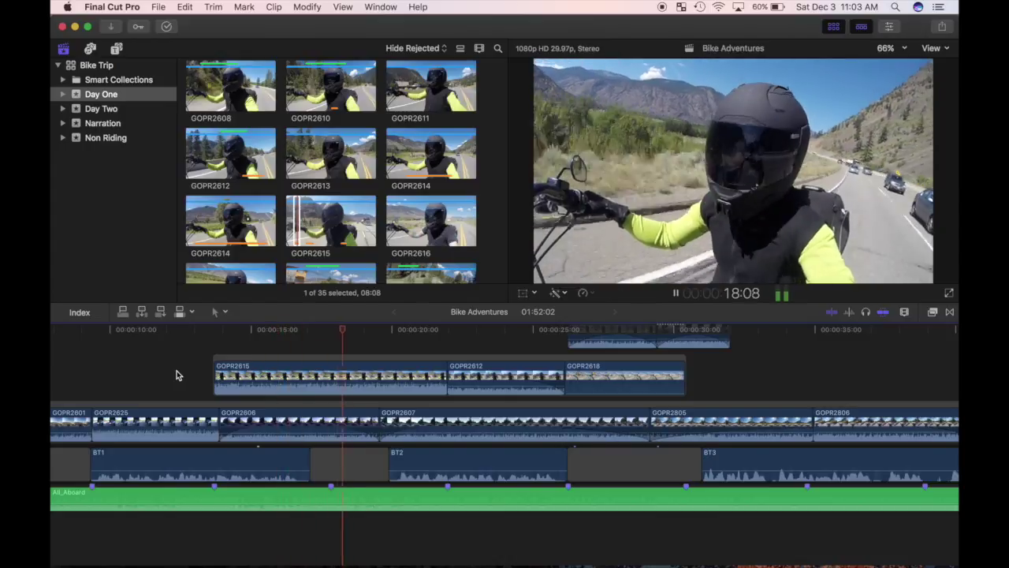
pyautogui.press('space')
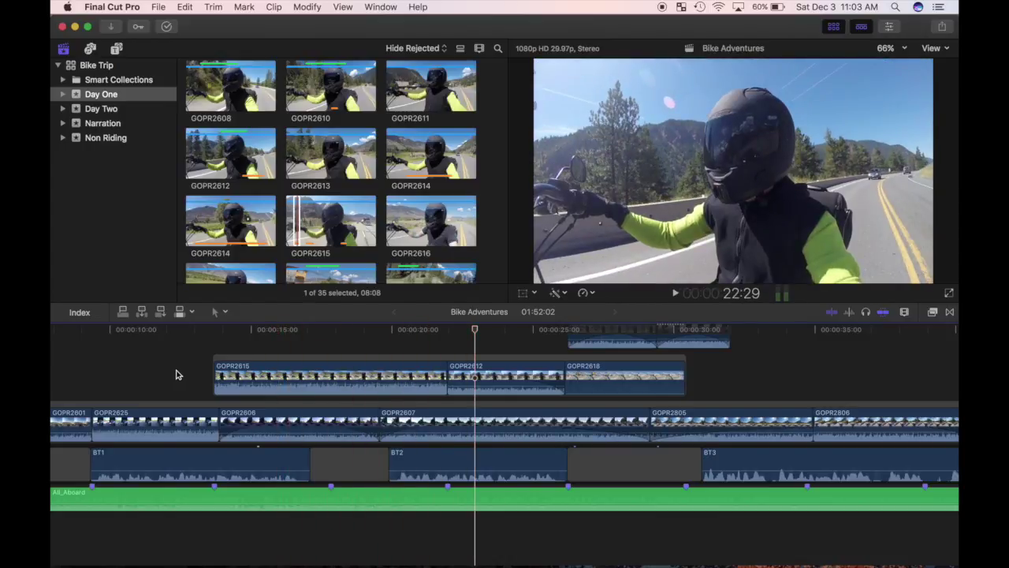
pyautogui.press('super+z')
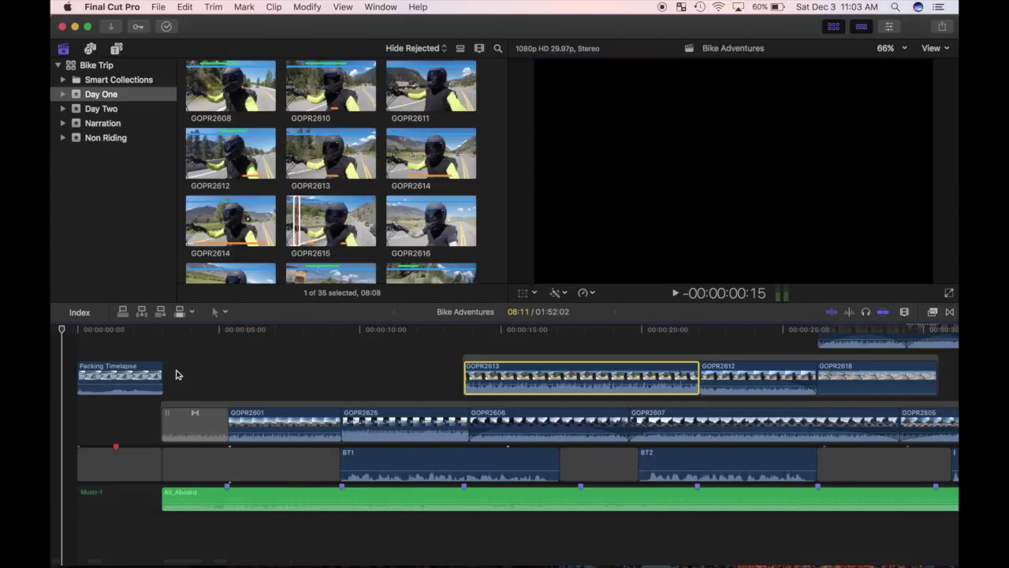
pyautogui.press('super+shift+z')
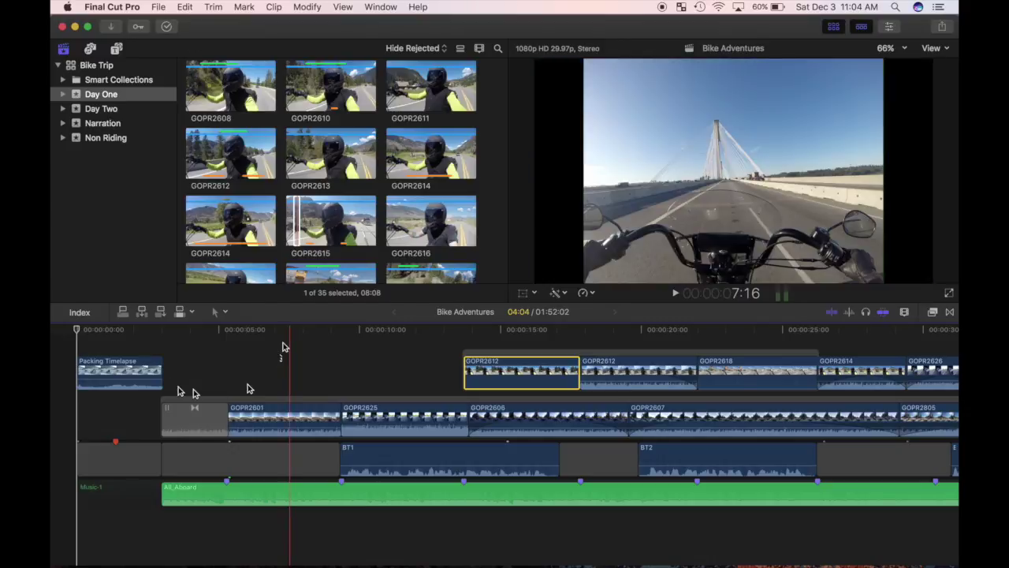
pyautogui.hotkey('shift', 'z')
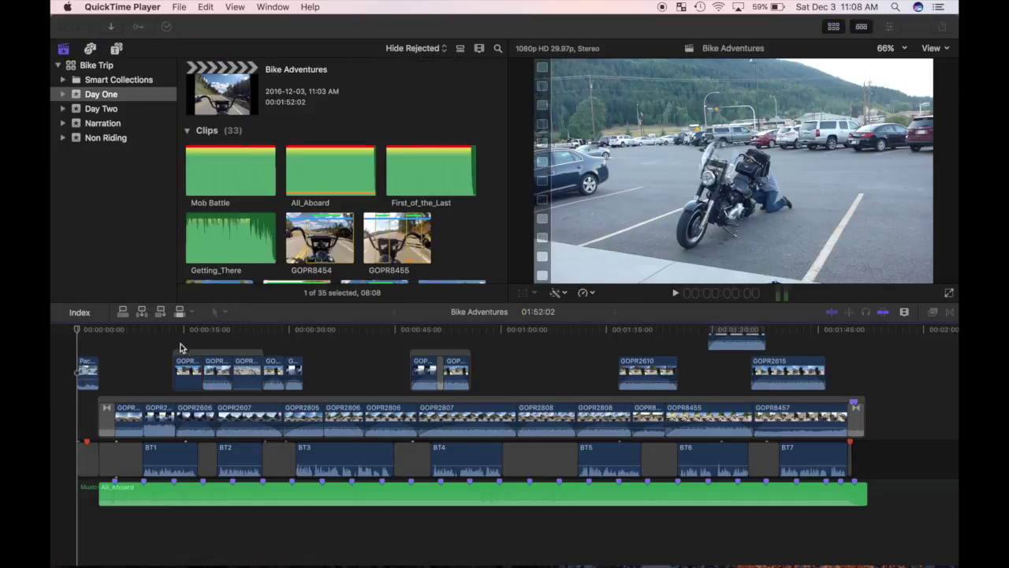
pyautogui.click(189, 367)
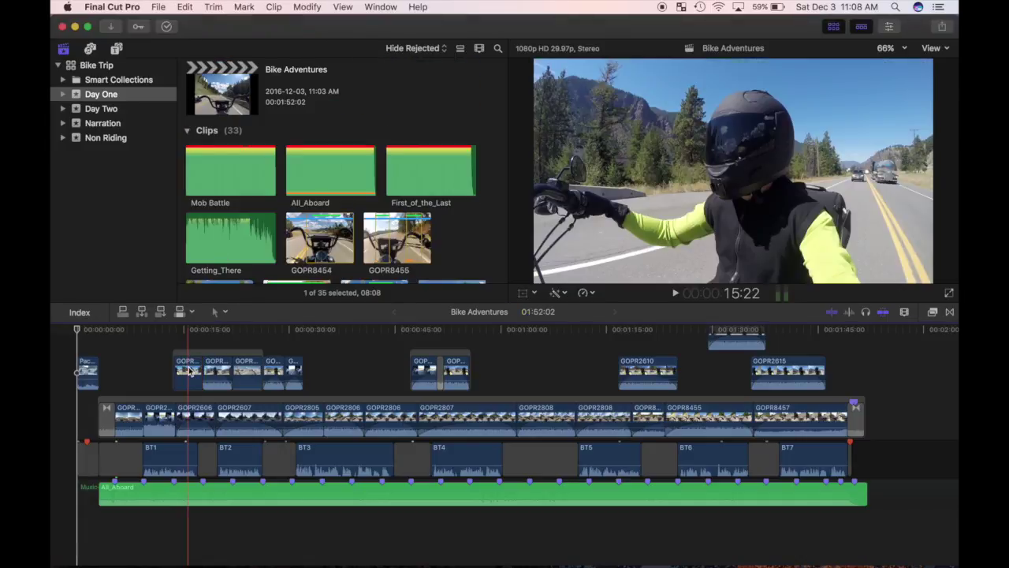
pyautogui.click(189, 370)
pyautogui.press('super+equal')
pyautogui.press('super+equal')
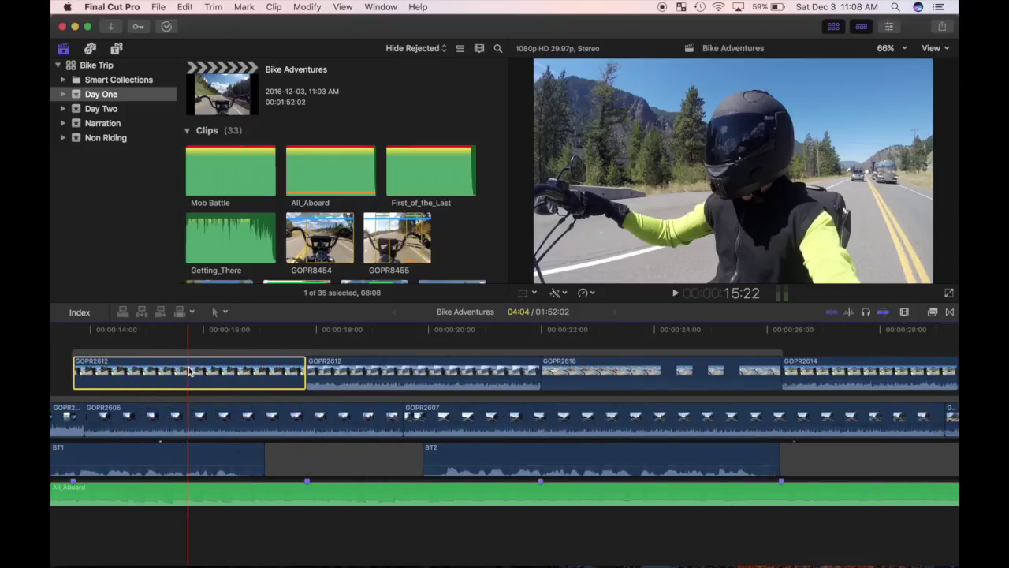
pyautogui.press('super+equal')
pyautogui.press('space')
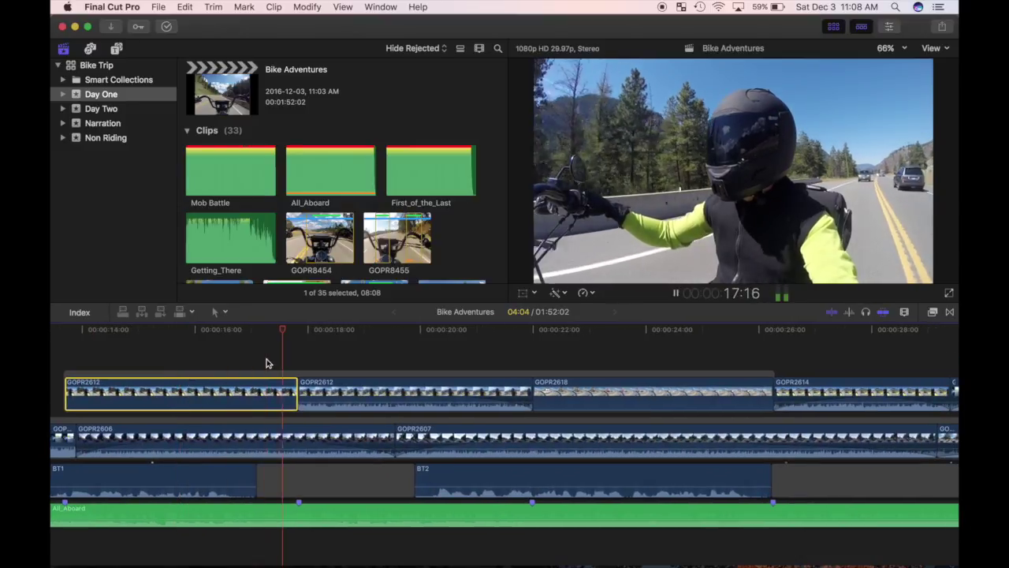
pyautogui.press('space')
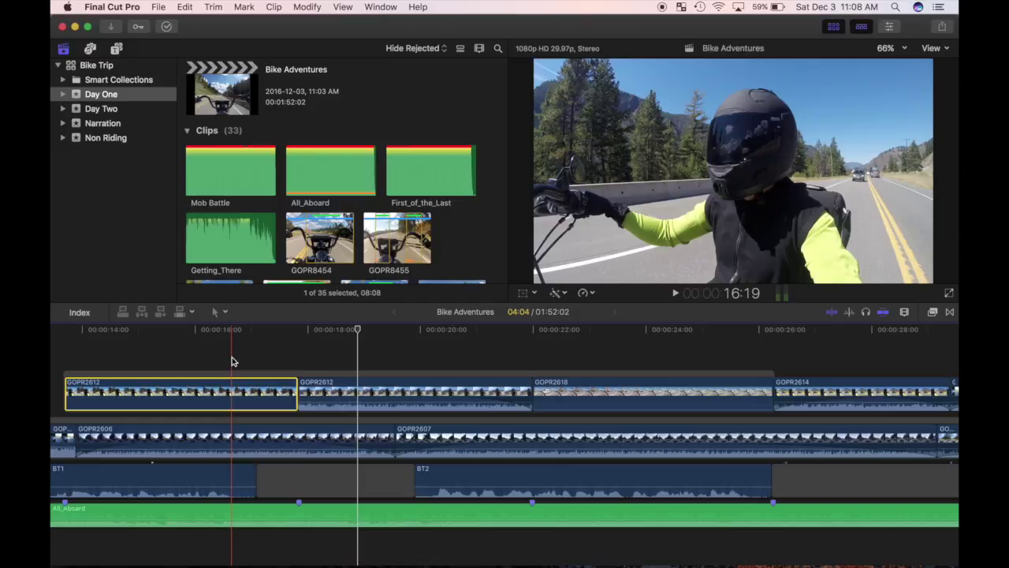
pyautogui.press('space')
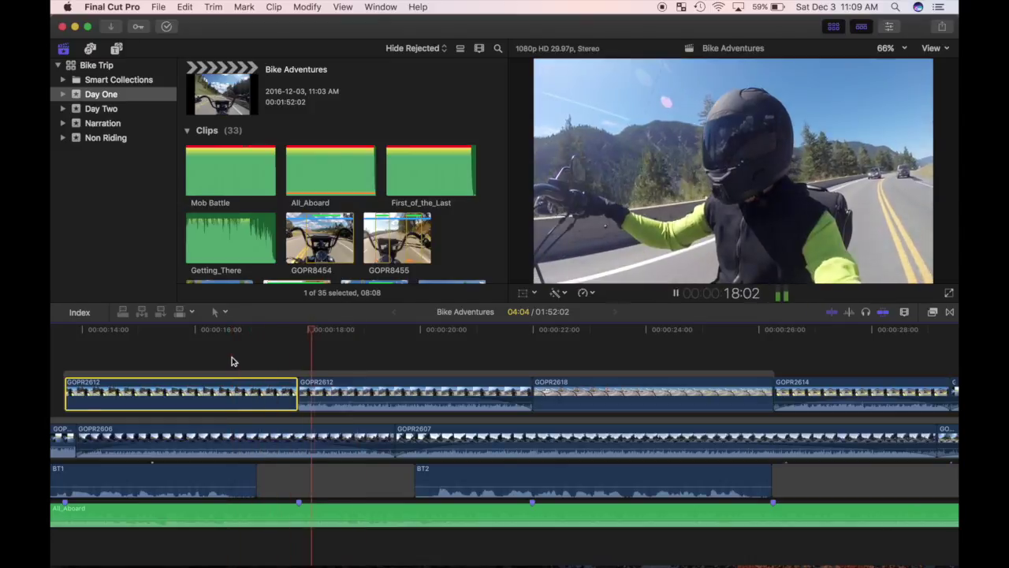
pyautogui.press('space')
pyautogui.press('c')
pyautogui.click(101, 110)
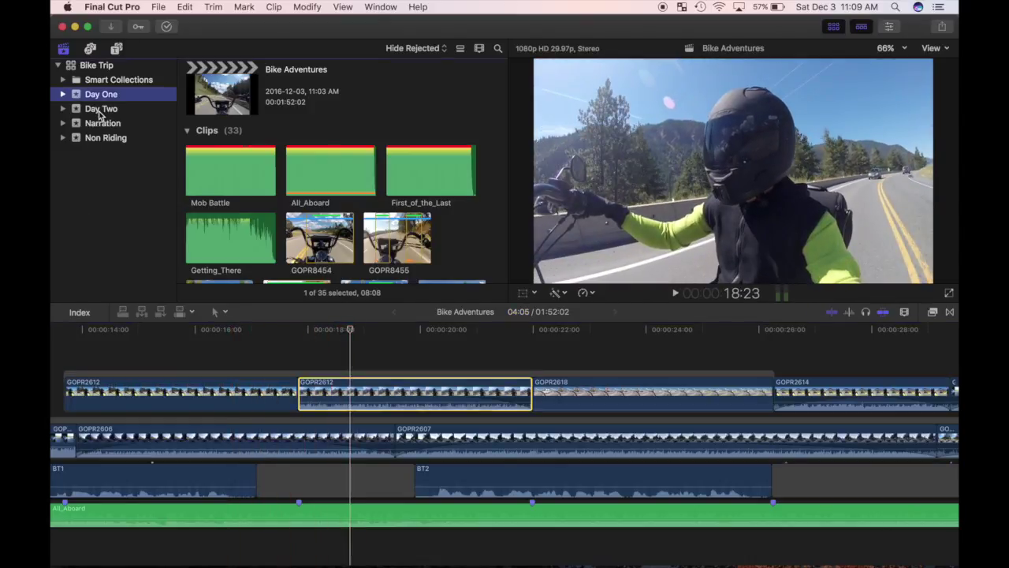
# Step: Create an audition from clips GOPR2620–GOPR2630 in Day Two's audition one collection
pyautogui.click(63, 108)
pyautogui.click(100, 123)
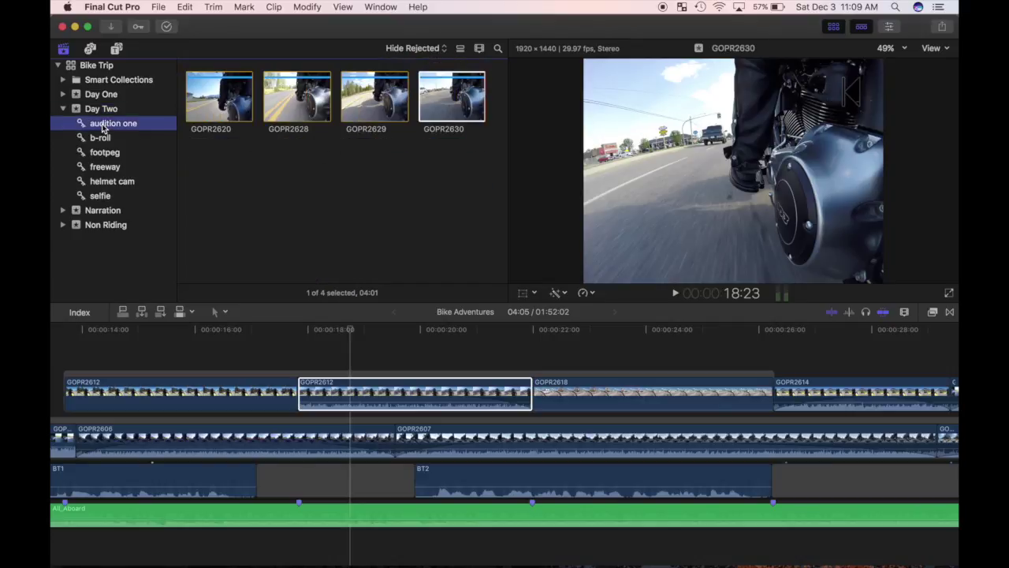
pyautogui.click(203, 105)
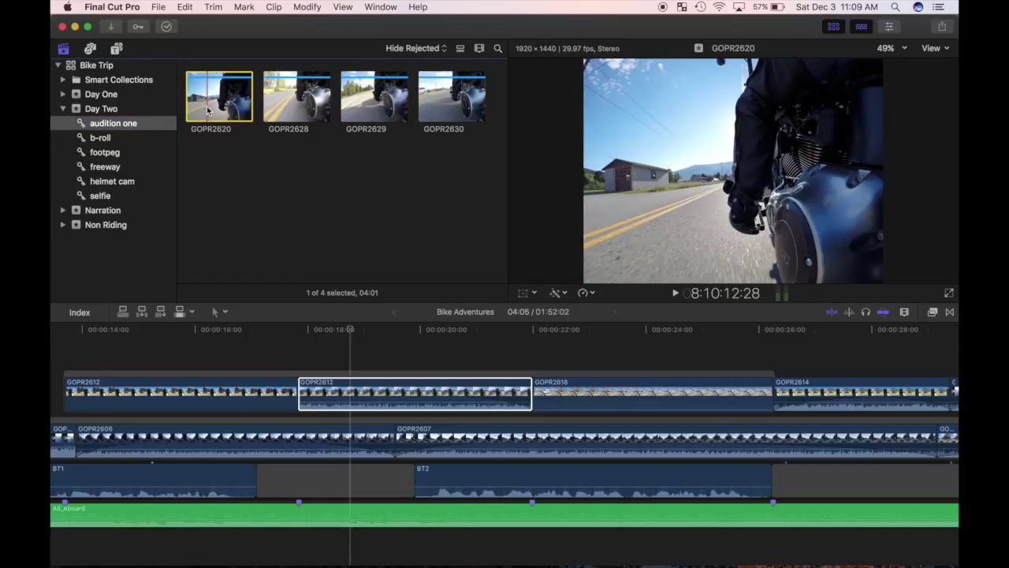
pyautogui.keyDown('shift'); pyautogui.click(465, 99); pyautogui.keyUp('shift')
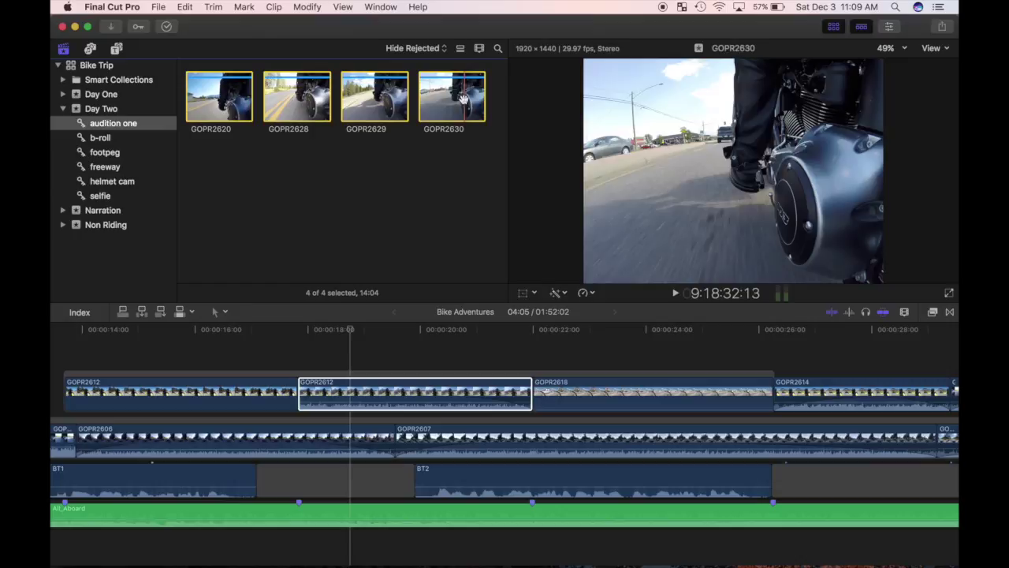
pyautogui.rightClick(443, 103)
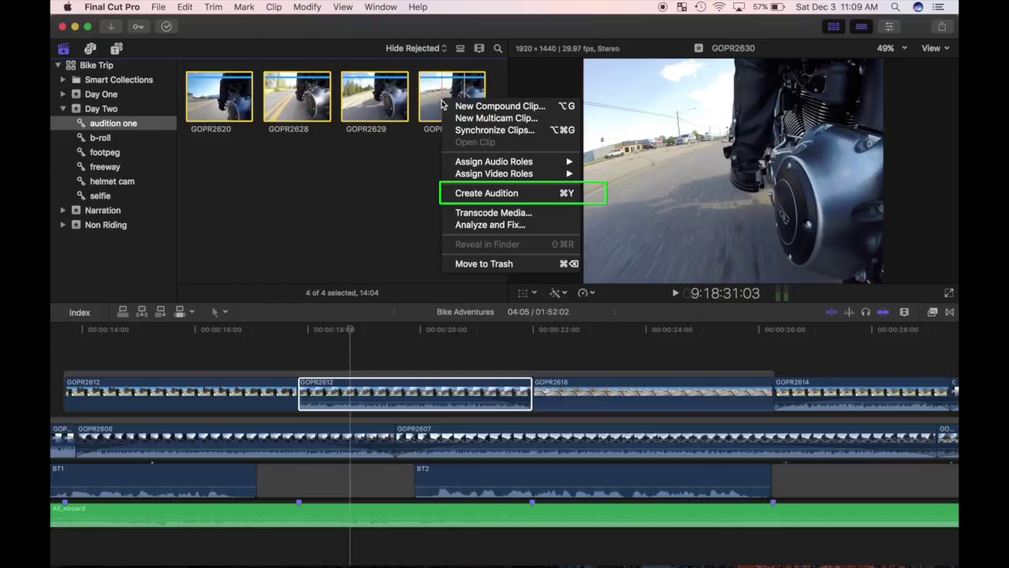
pyautogui.click(453, 194)
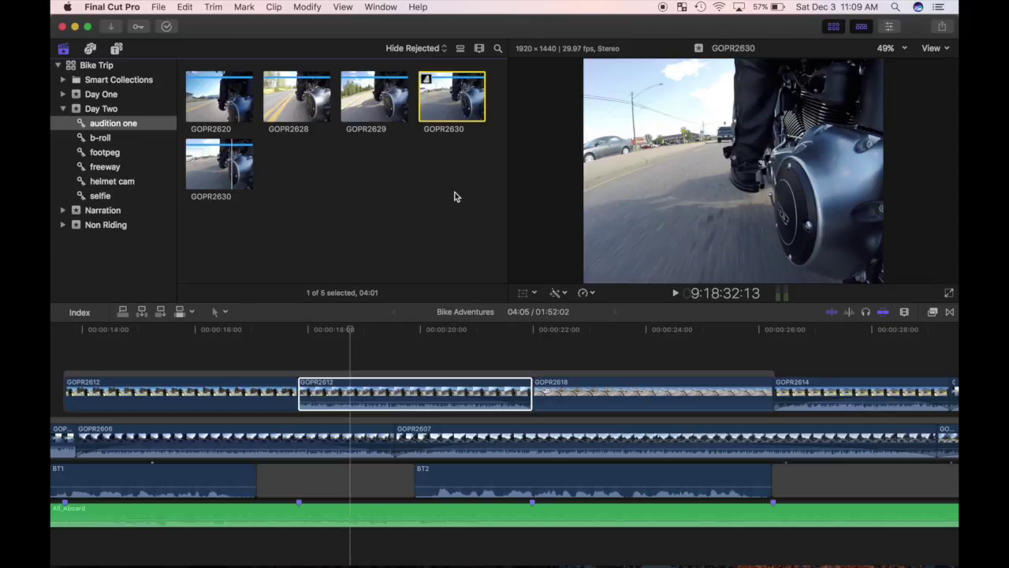
pyautogui.press('super+y')
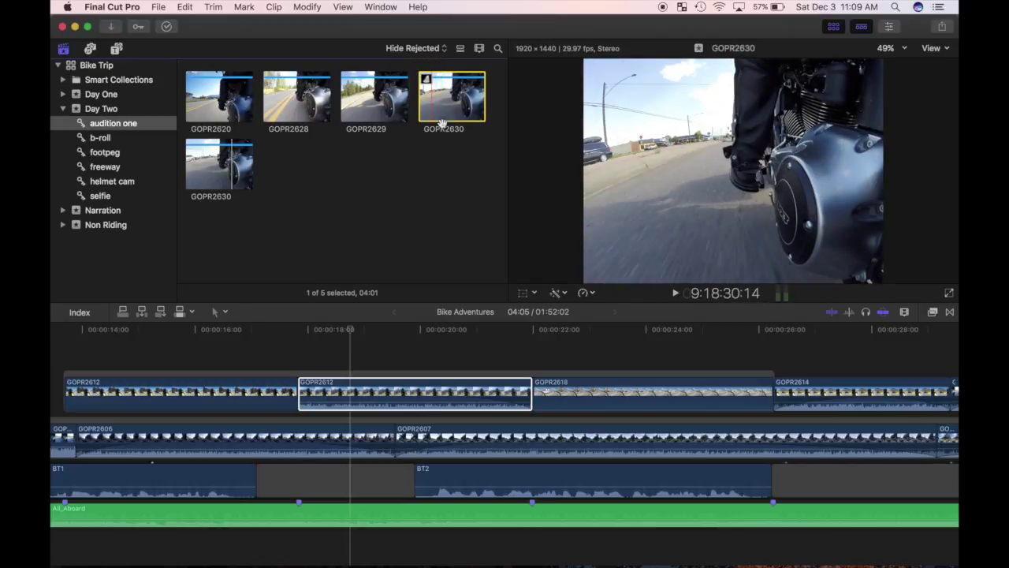
pyautogui.click(426, 79)
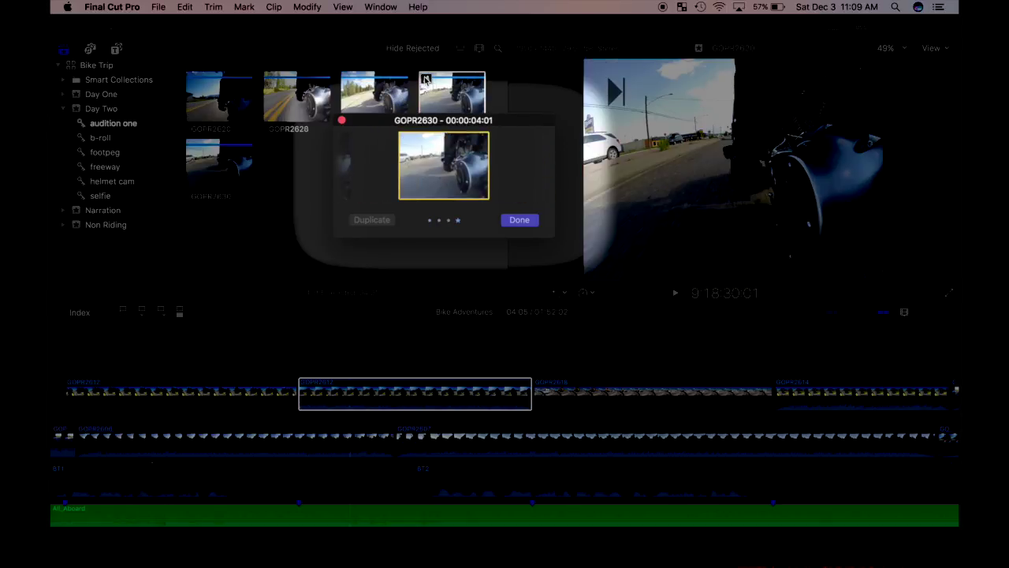
pyautogui.press('Left')
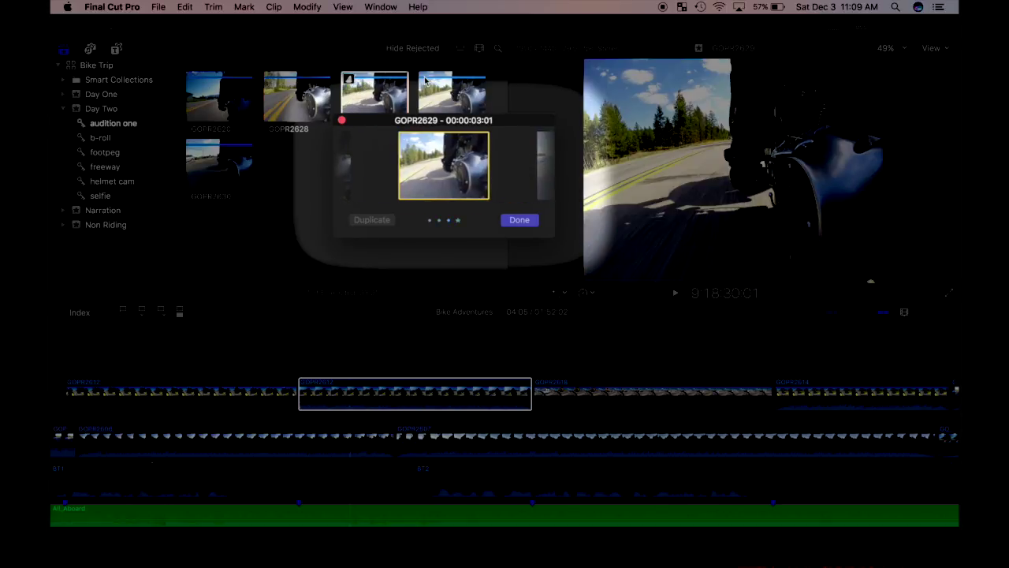
pyautogui.press('Right')
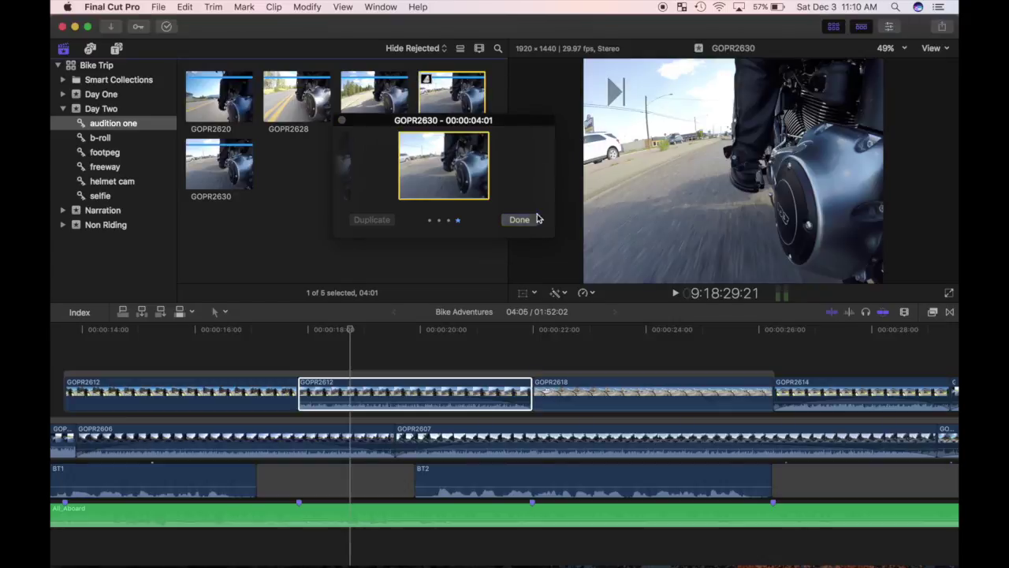
pyautogui.click(536, 219)
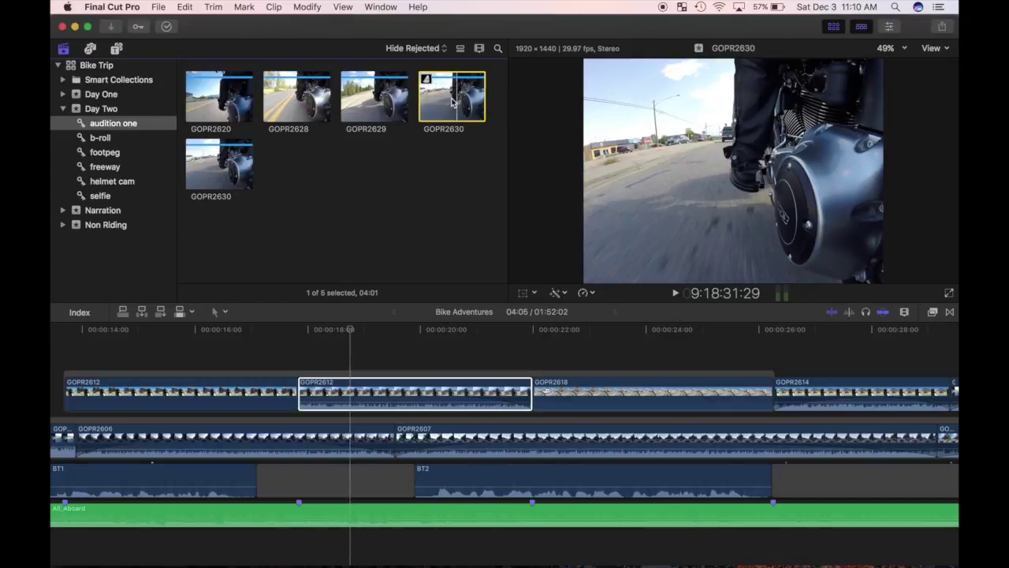
# Step: Replace the second connected GOPR2612 clip with the GOPR2630 audition and play it back
pyautogui.moveTo(451, 101)
pyautogui.mouseDown()
pyautogui.moveTo(386, 397)
pyautogui.moveTo(344, 403)
pyautogui.mouseUp()
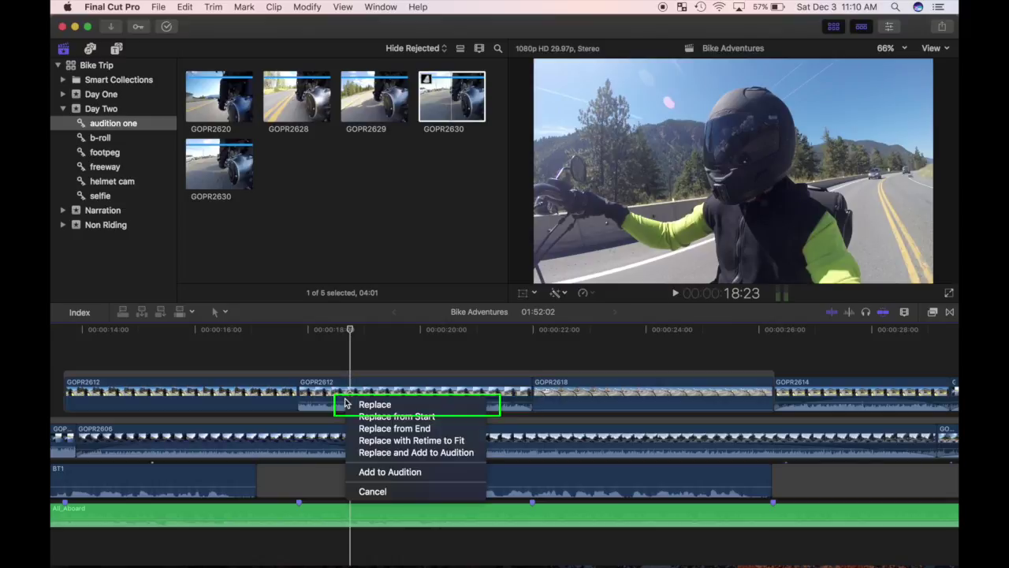
pyautogui.click(370, 404)
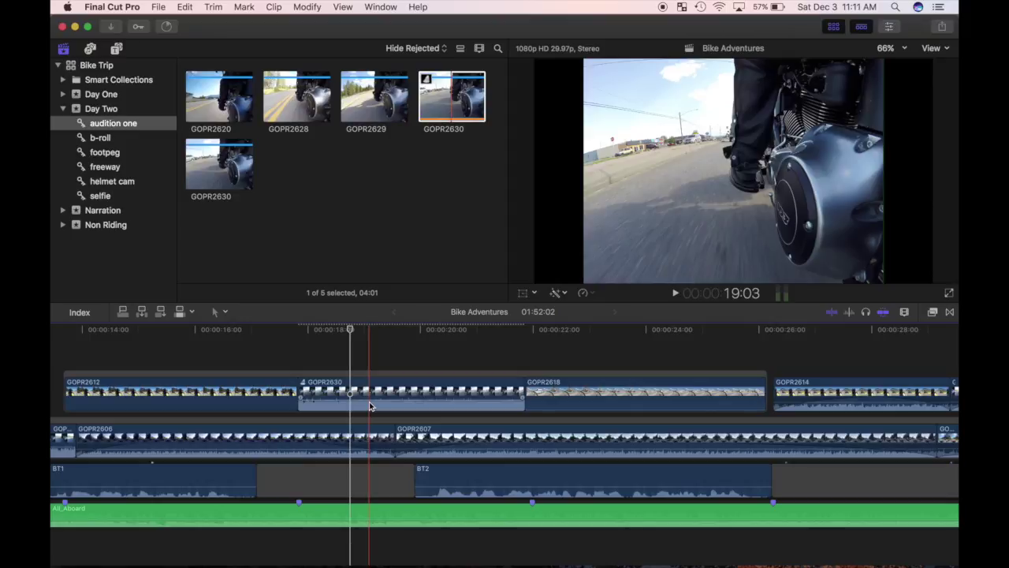
pyautogui.press('space')
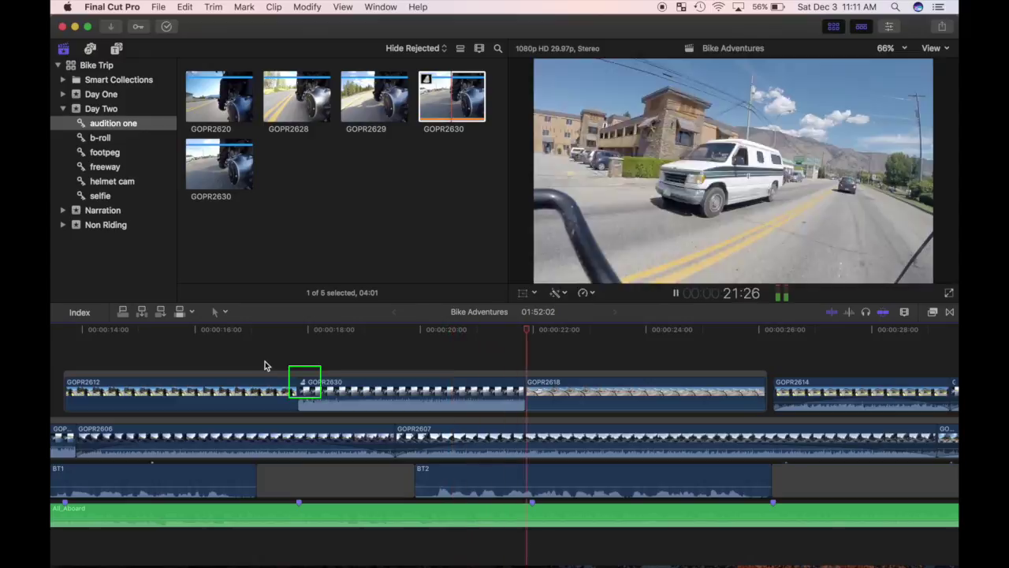
pyautogui.press('space')
# Step: Cycle through the audition's takes and confirm GOPR2630 as the pick
pyautogui.click(302, 383)
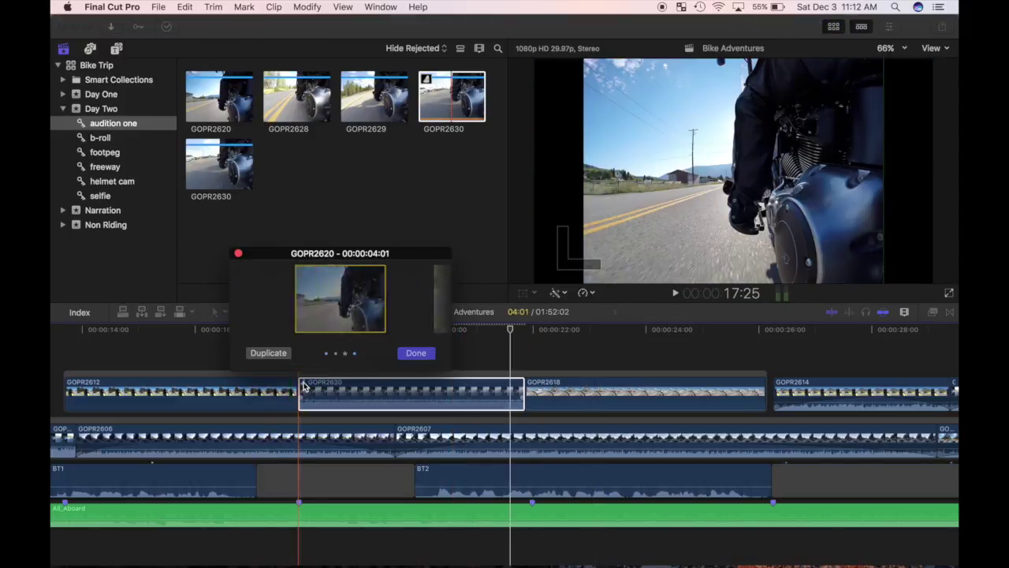
pyautogui.press('Right')
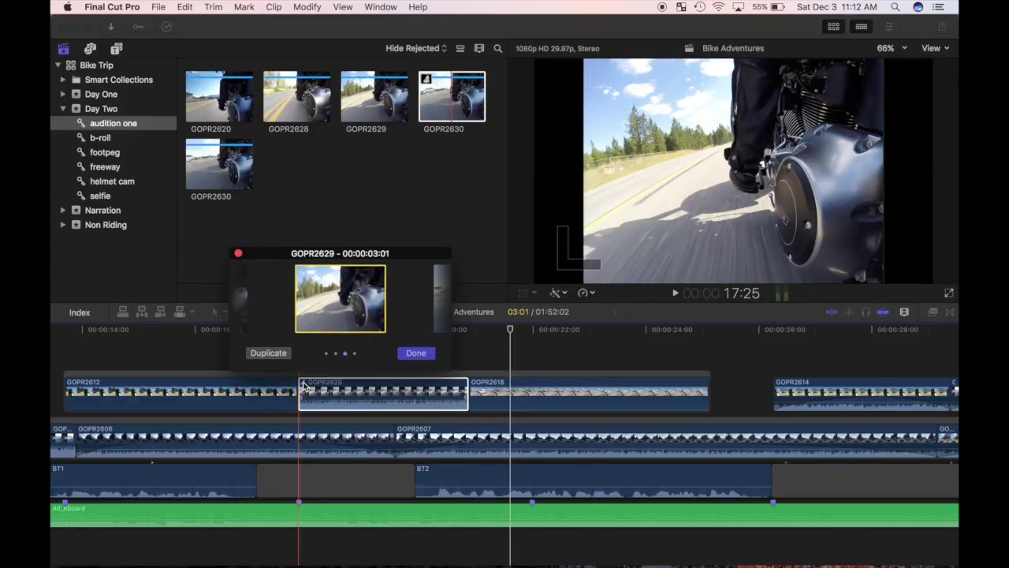
pyautogui.press('Right')
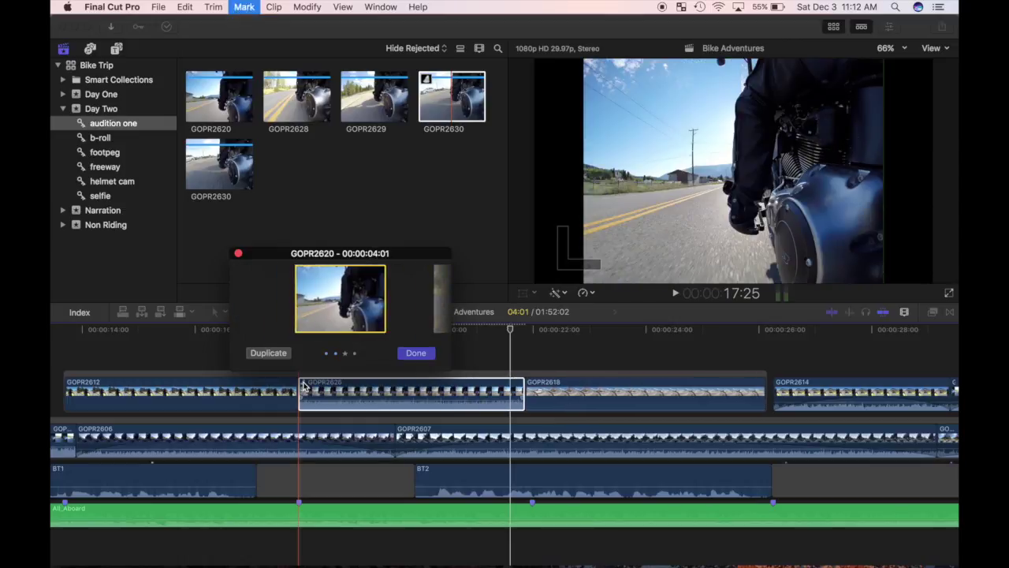
pyautogui.press('Right')
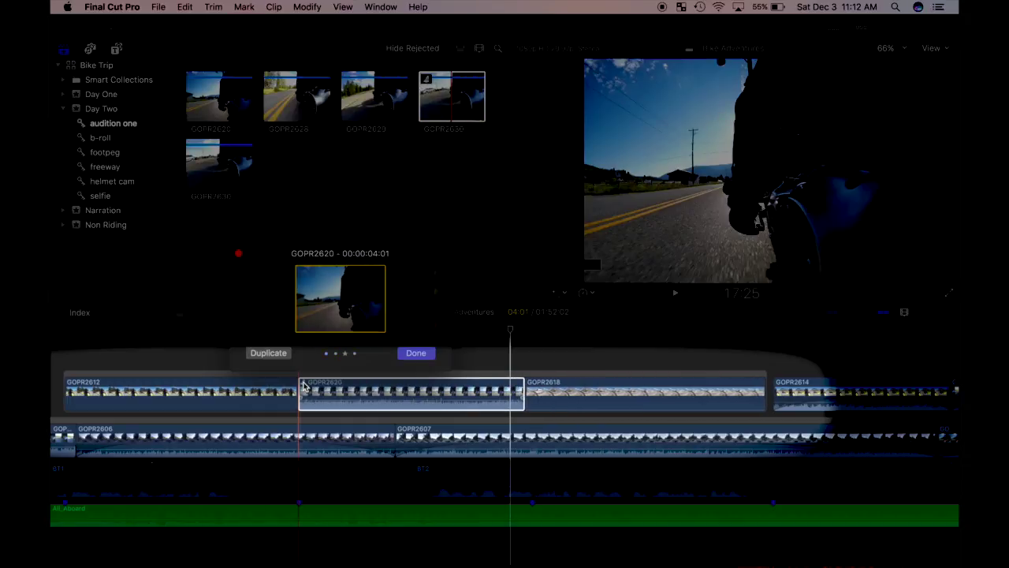
pyautogui.press('Right')
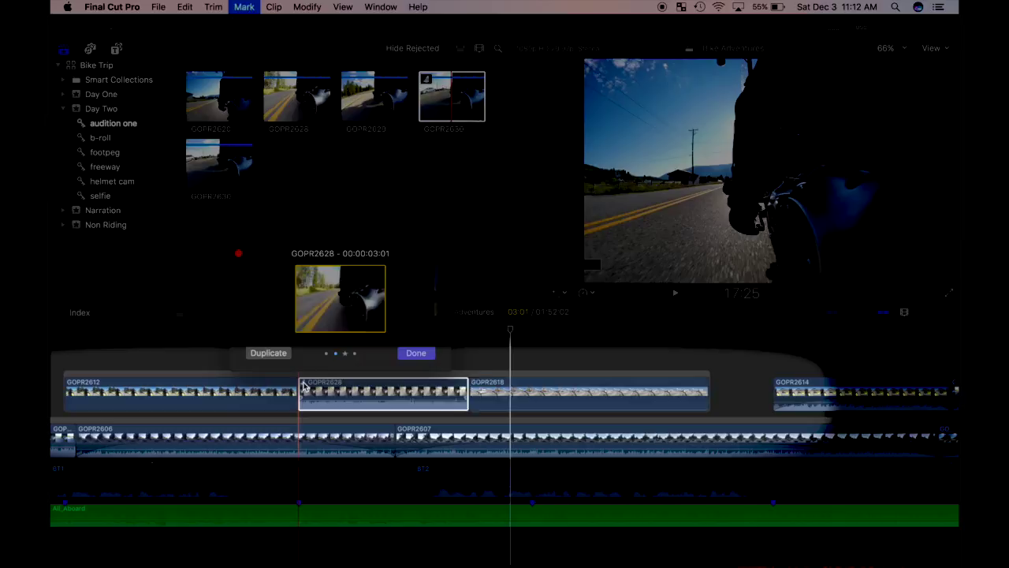
pyautogui.press('Right')
pyautogui.press('Right')
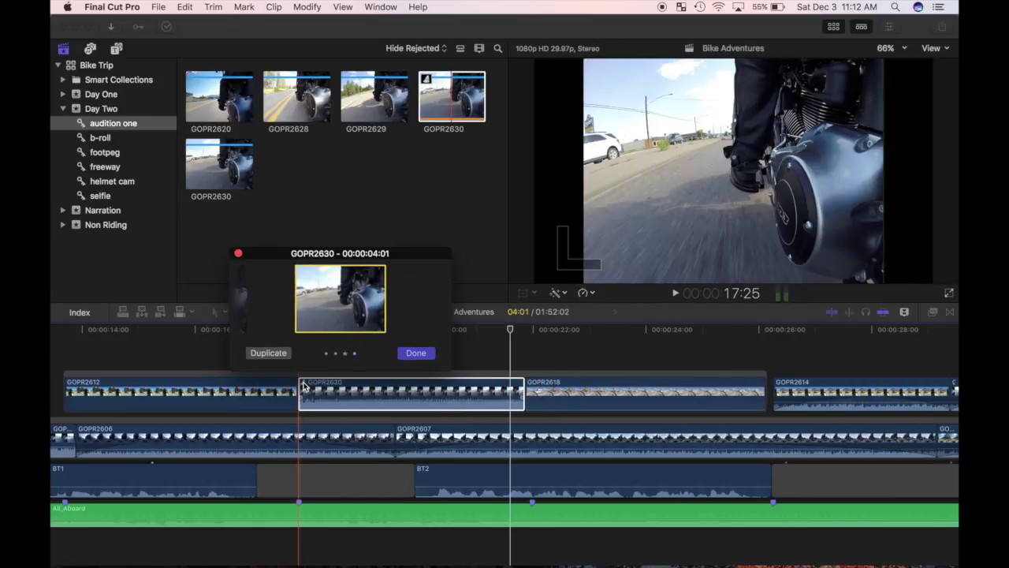
pyautogui.click(304, 385)
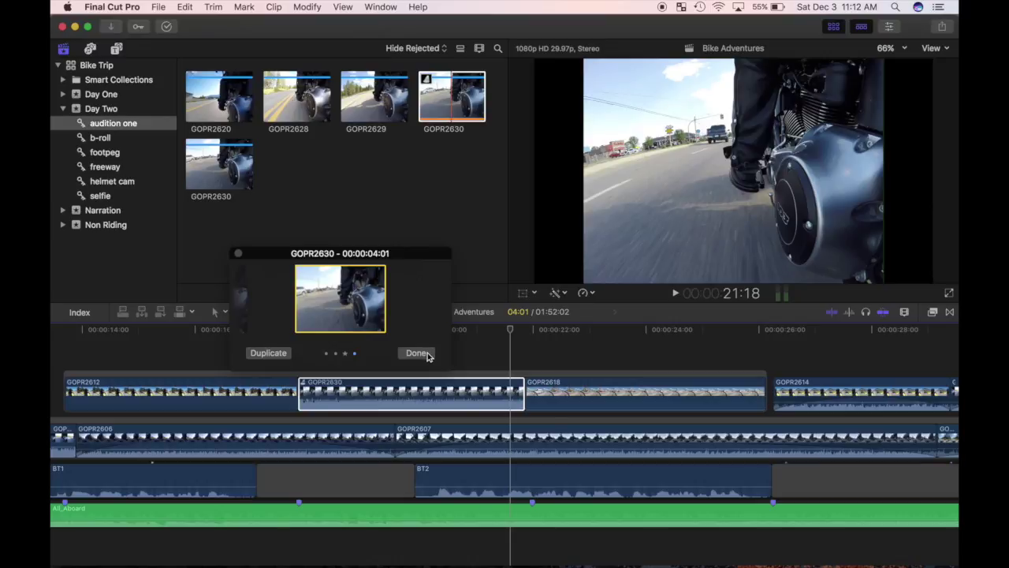
pyautogui.click(417, 354)
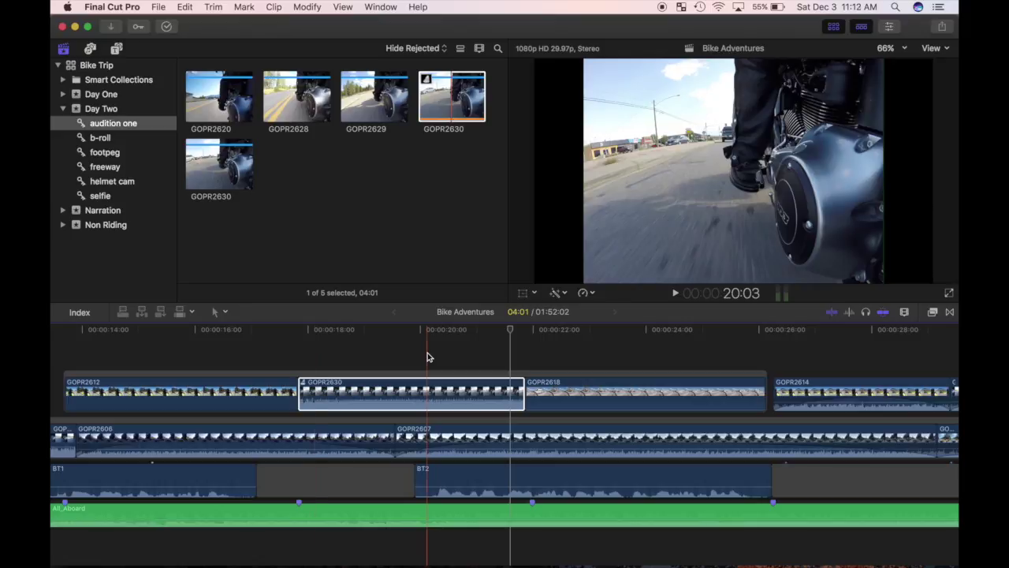
# Step: Reopen the audition and step back to GOPR2628 as the chosen take
pyautogui.click(302, 385)
pyautogui.press('Left')
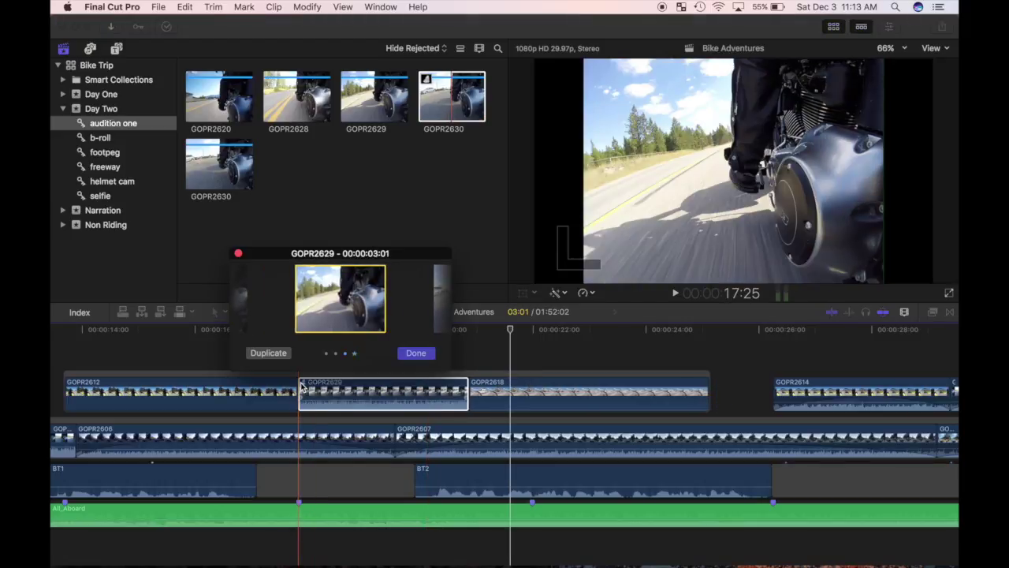
pyautogui.press('Left')
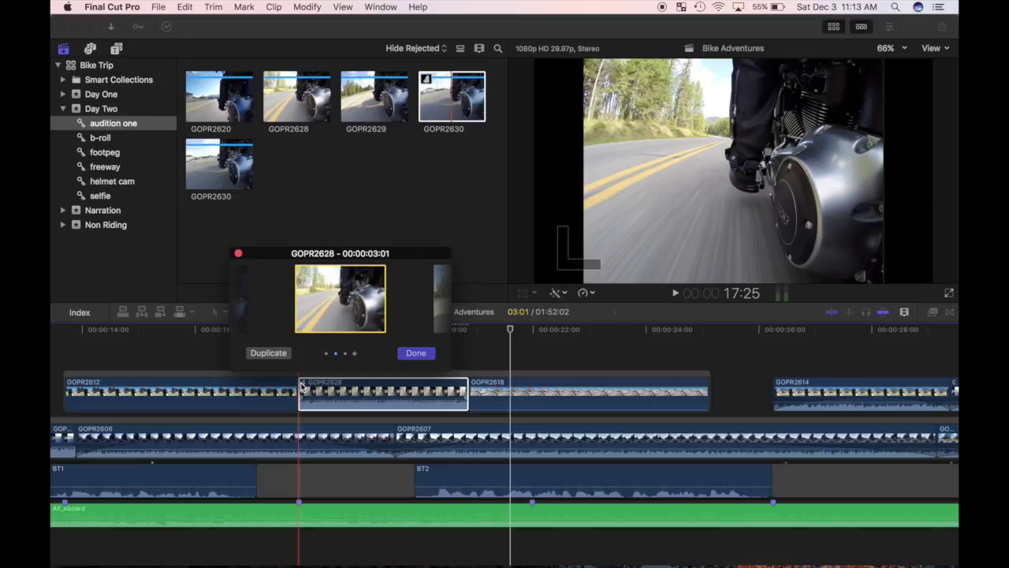
pyautogui.click(415, 354)
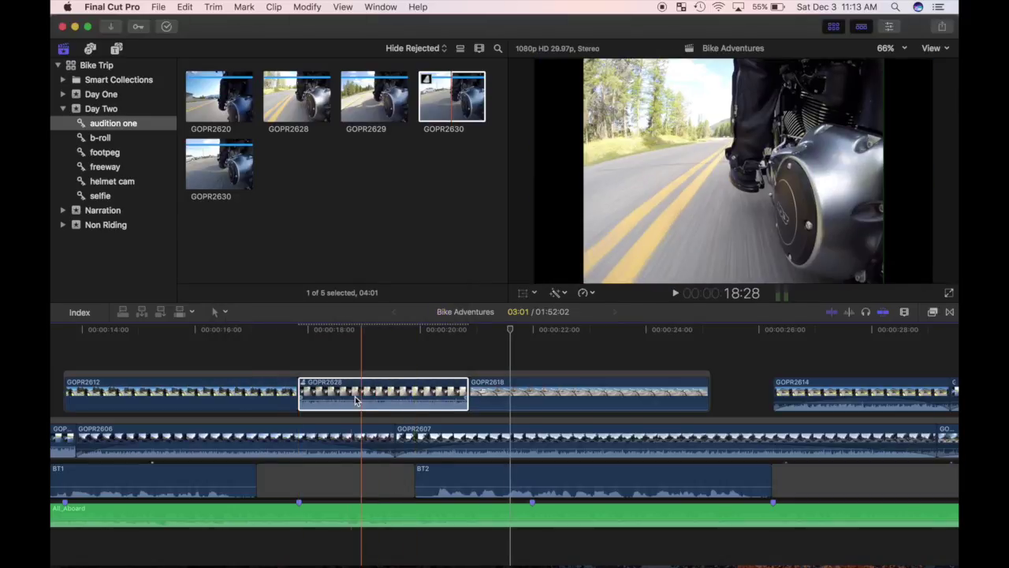
# Step: Lift the GOPR2628 audition from its storyline, then make GOPR2630 its active pick
pyautogui.rightClick(336, 392)
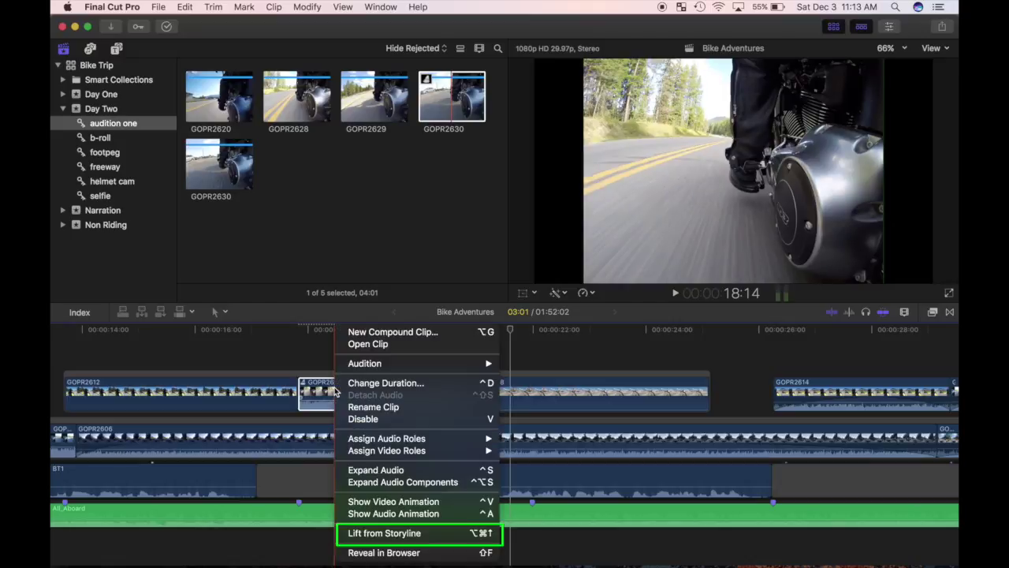
pyautogui.click(364, 533)
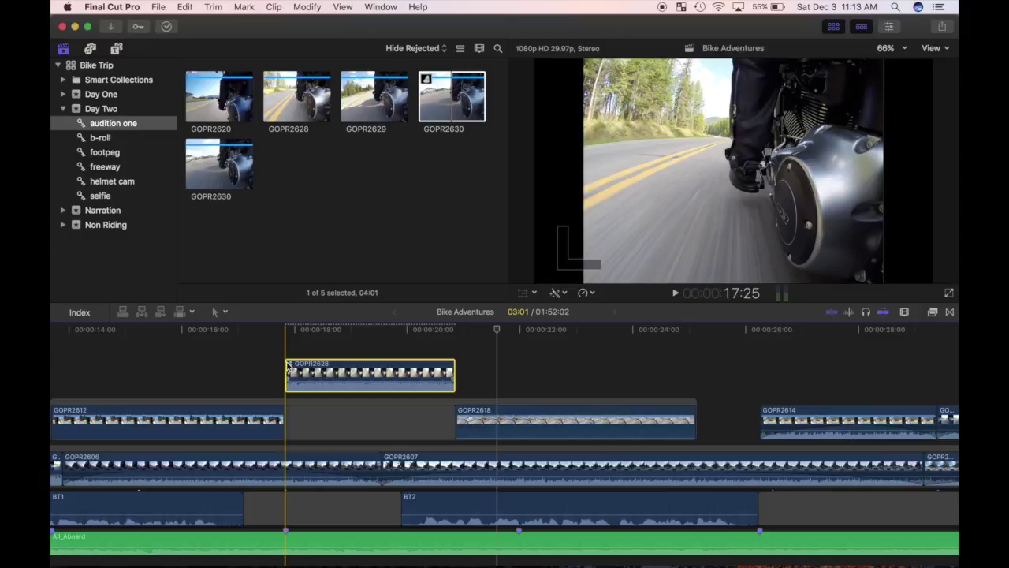
pyautogui.click(288, 365)
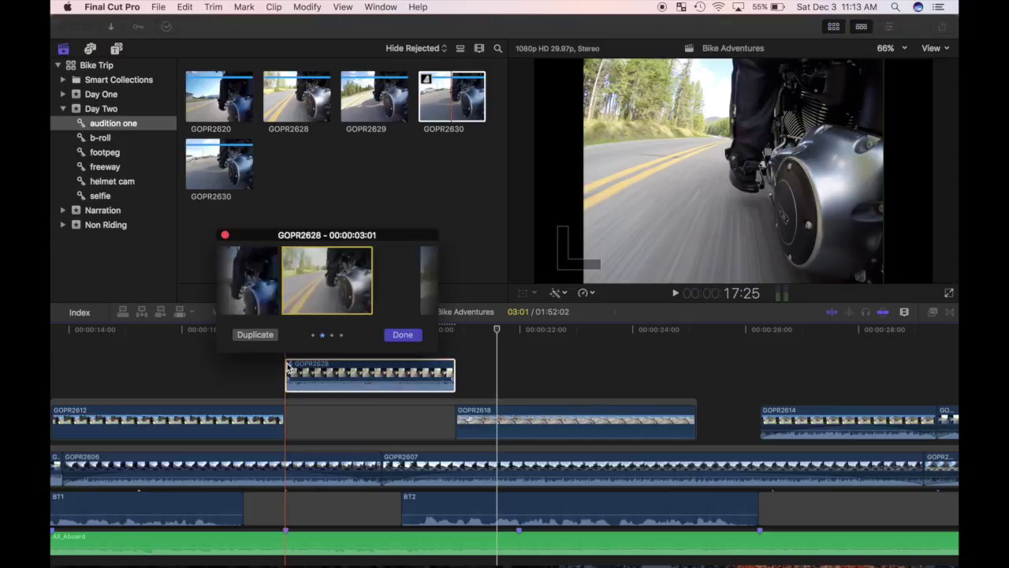
pyautogui.press('Right')
pyautogui.press('Right')
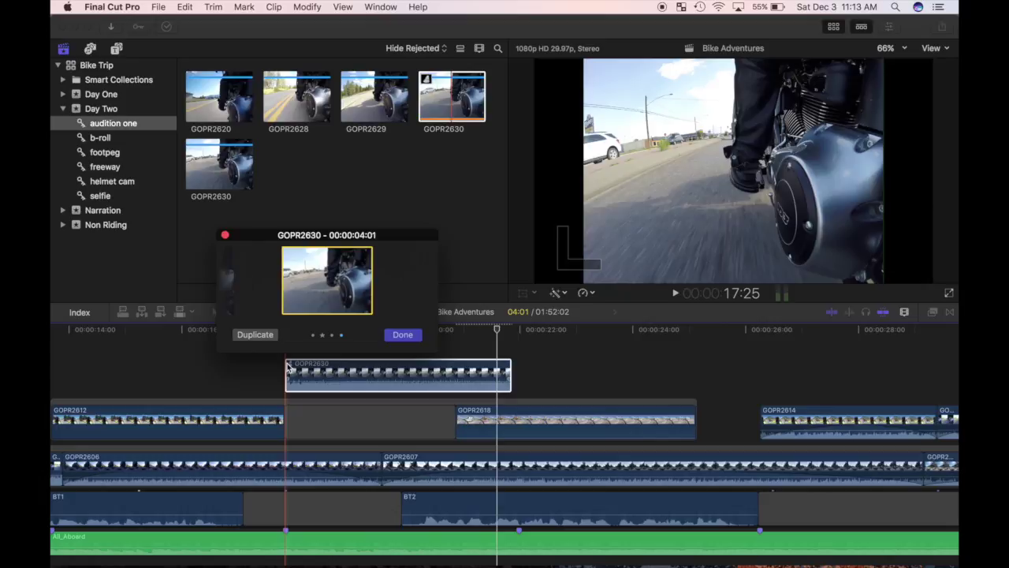
pyautogui.click(406, 334)
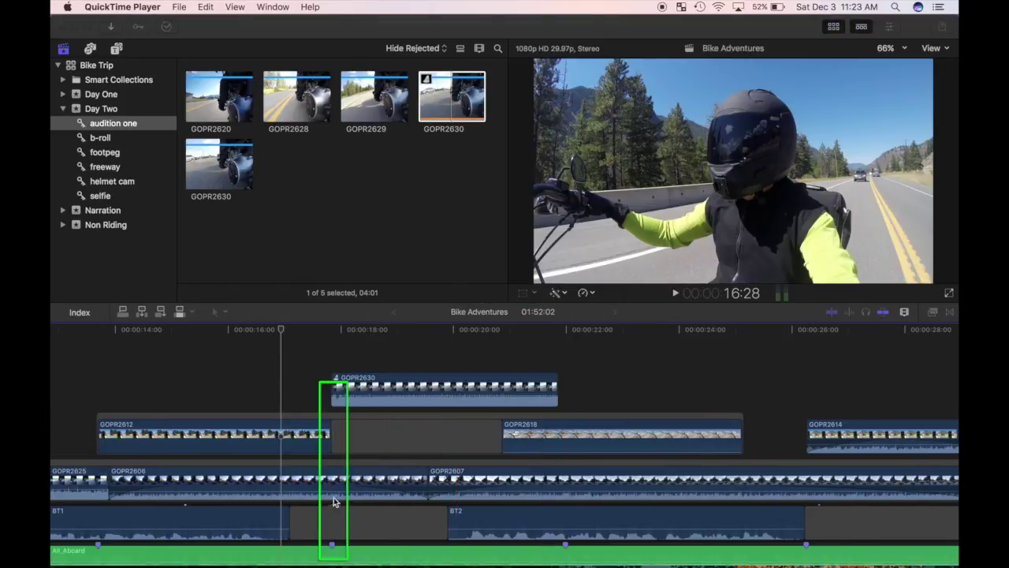
# Step: Move the BT1 narration gap about three seconds earlier, then zoom to fit the project
pyautogui.click(353, 519)
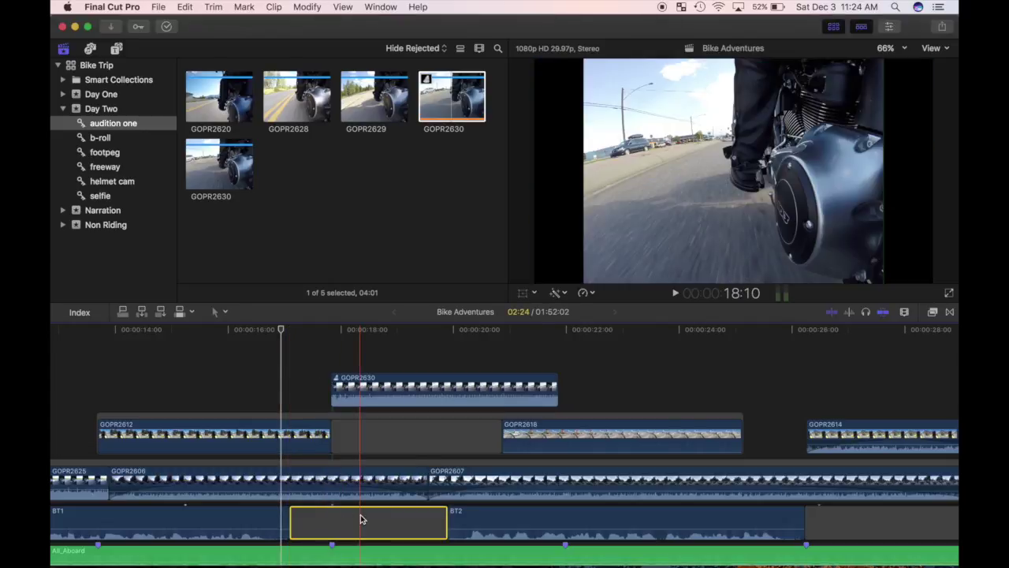
pyautogui.moveTo(355, 519); pyautogui.dragTo(324, 522)
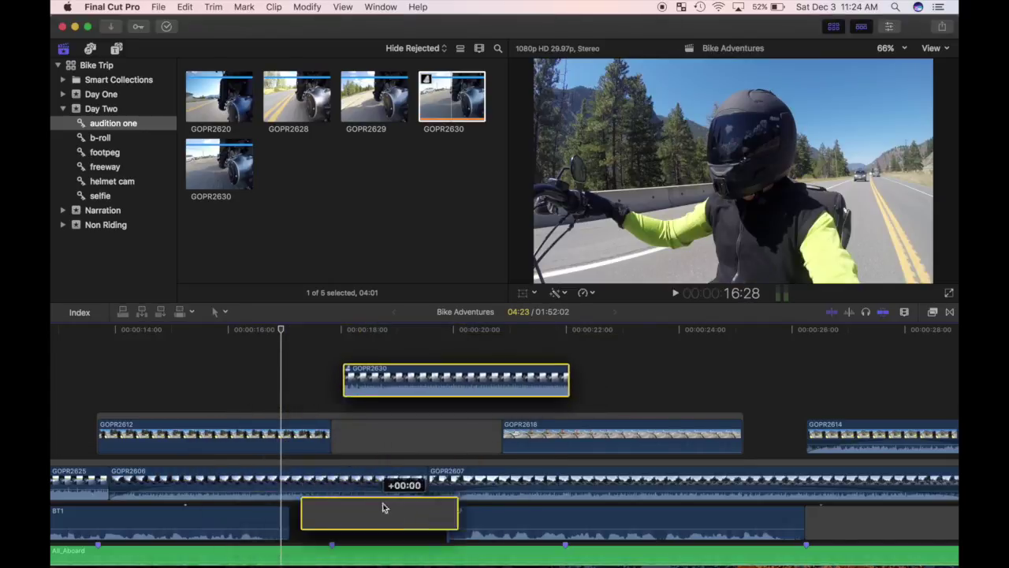
pyautogui.moveTo(323, 523); pyautogui.dragTo(366, 511)
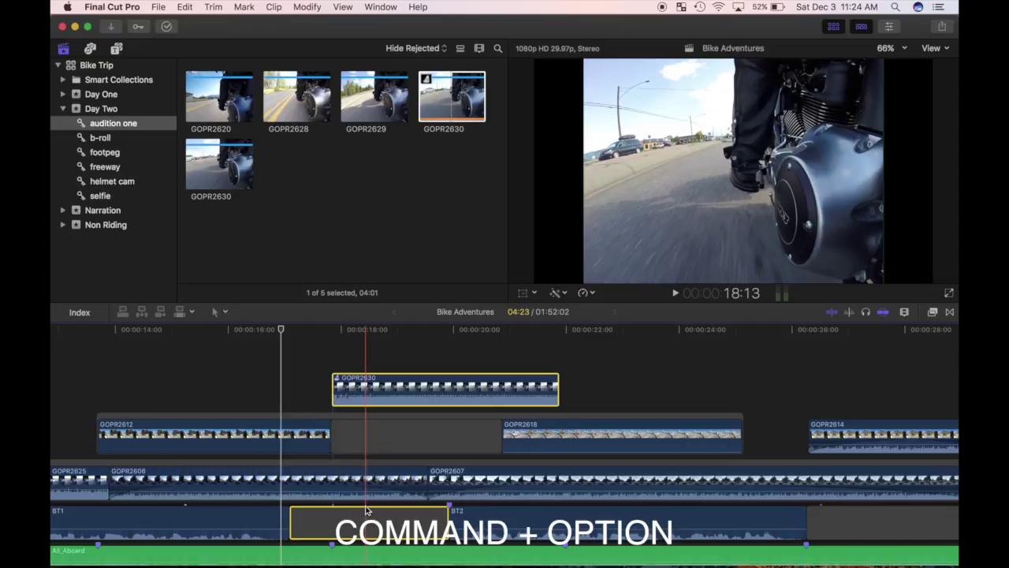
pyautogui.click(305, 389)
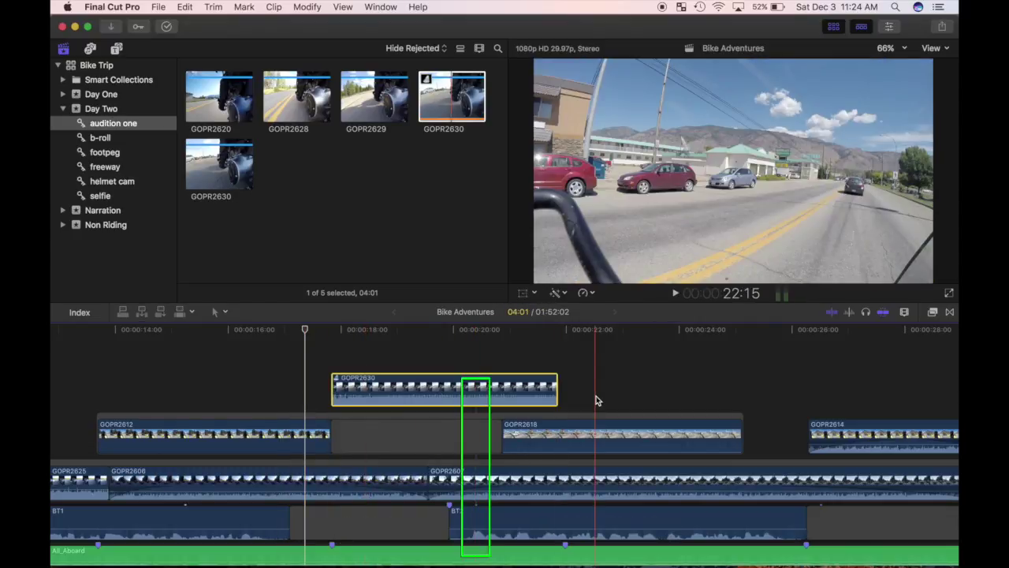
pyautogui.moveTo(399, 522)
pyautogui.mouseDown()
pyautogui.moveTo(308, 505)
pyautogui.moveTo(379, 506)
pyautogui.mouseUp()
pyautogui.click(568, 520)
pyautogui.hotkey('shift', 'z')
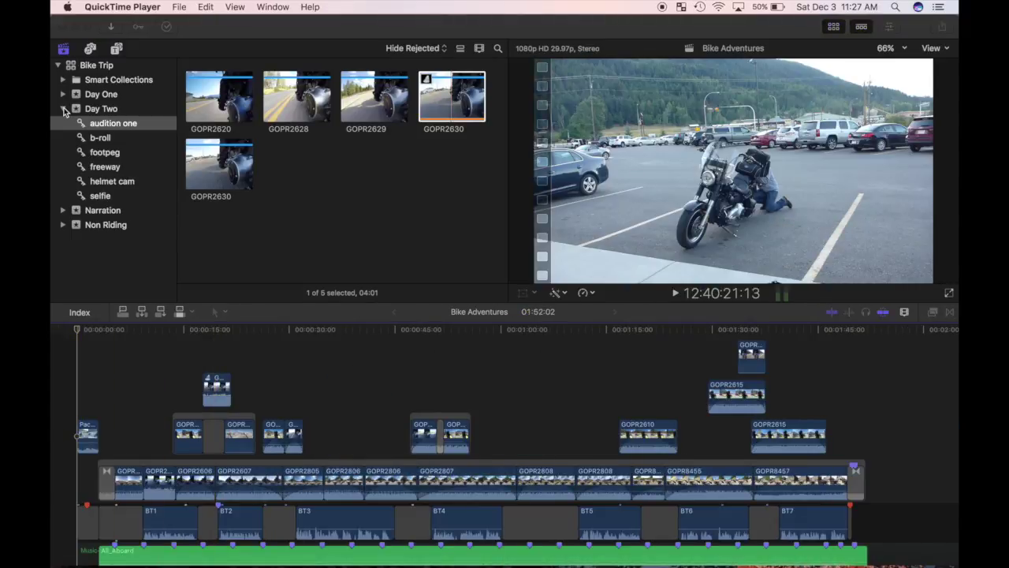
# Step: Connect GOPR2616 from Day One's audition two collection at the playhead near 1:01
pyautogui.click(63, 108)
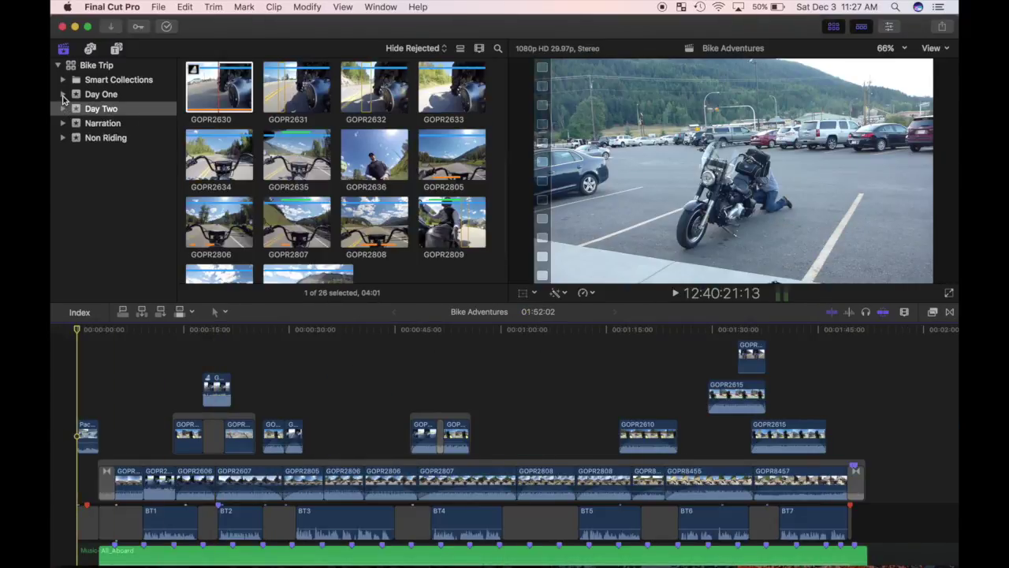
pyautogui.click(64, 95)
pyautogui.click(97, 108)
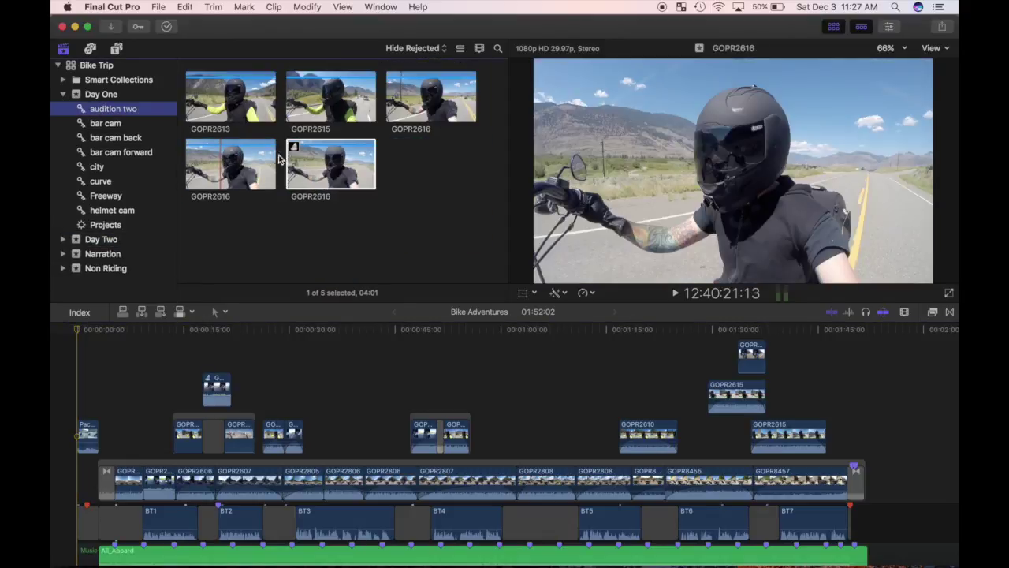
pyautogui.click(306, 172)
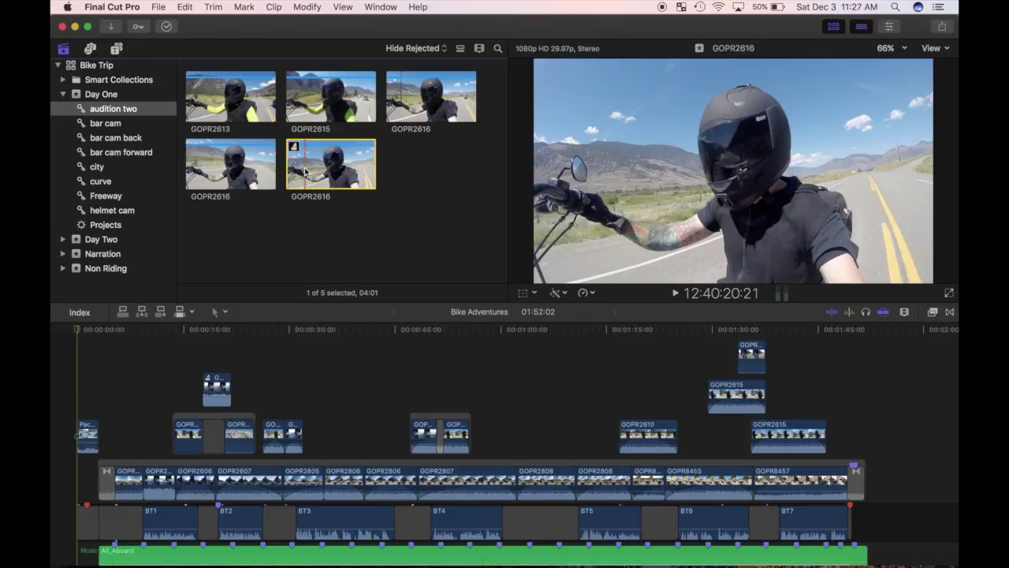
pyautogui.click(508, 455)
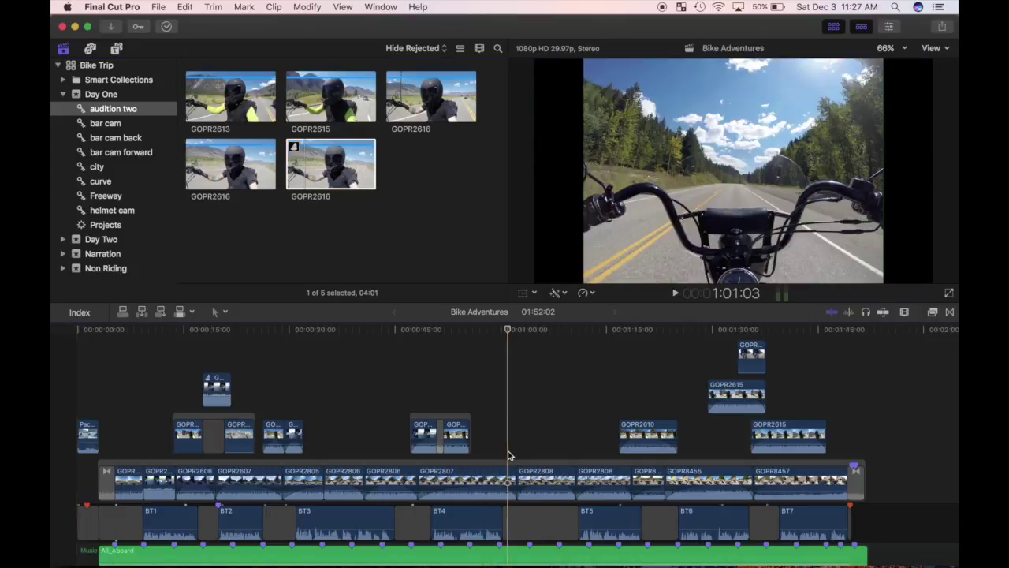
pyautogui.click(354, 160)
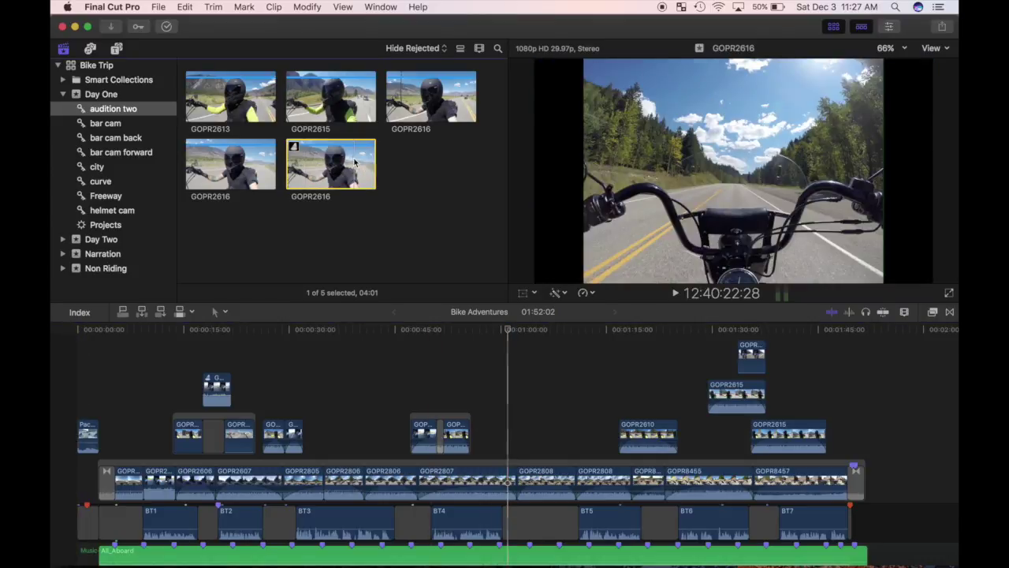
pyautogui.press('q')
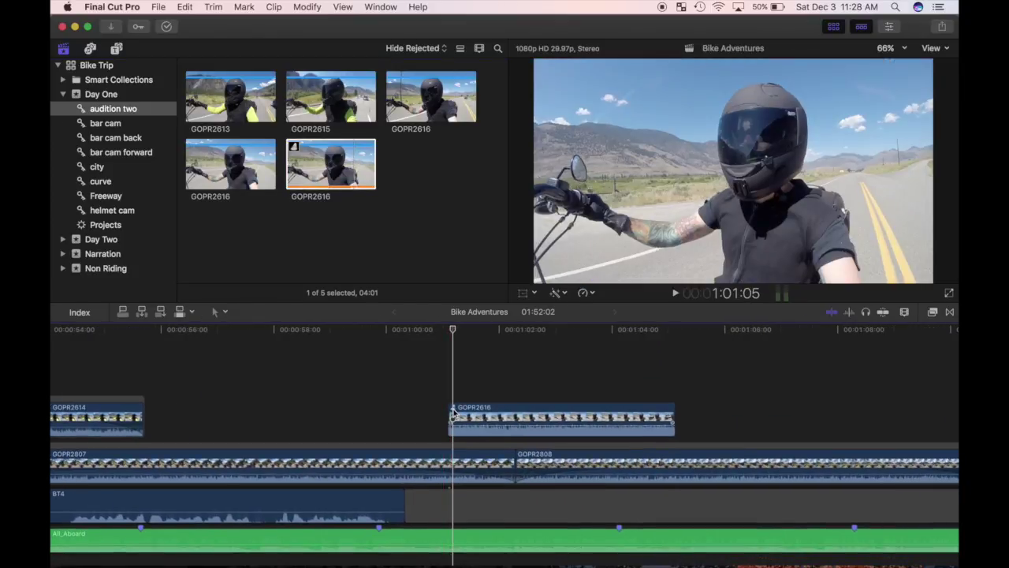
# Step: Cycle the connected audition's takes back to GOPR2616, then play the timeline from just before it
pyautogui.click(453, 410)
pyautogui.press('Left')
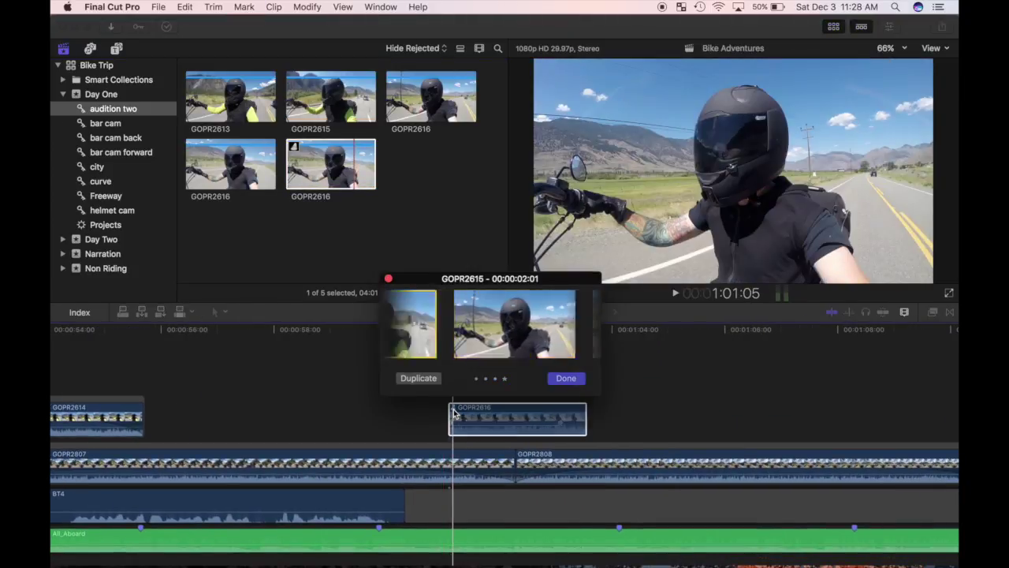
pyautogui.press('Left')
pyautogui.press('Left')
pyautogui.press('Right')
pyautogui.press('Right')
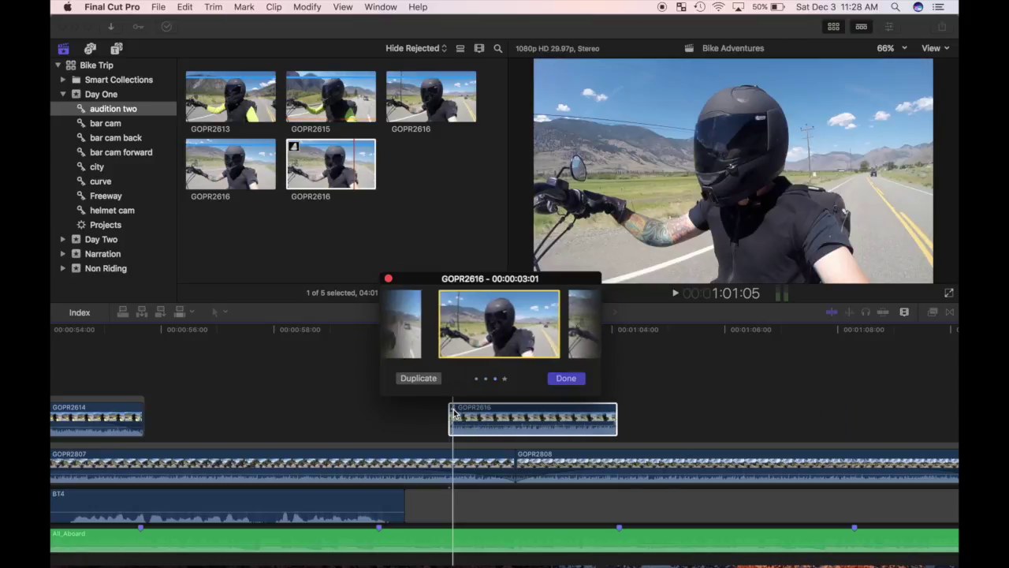
pyautogui.press('Right')
pyautogui.click(433, 428)
pyautogui.press('space')
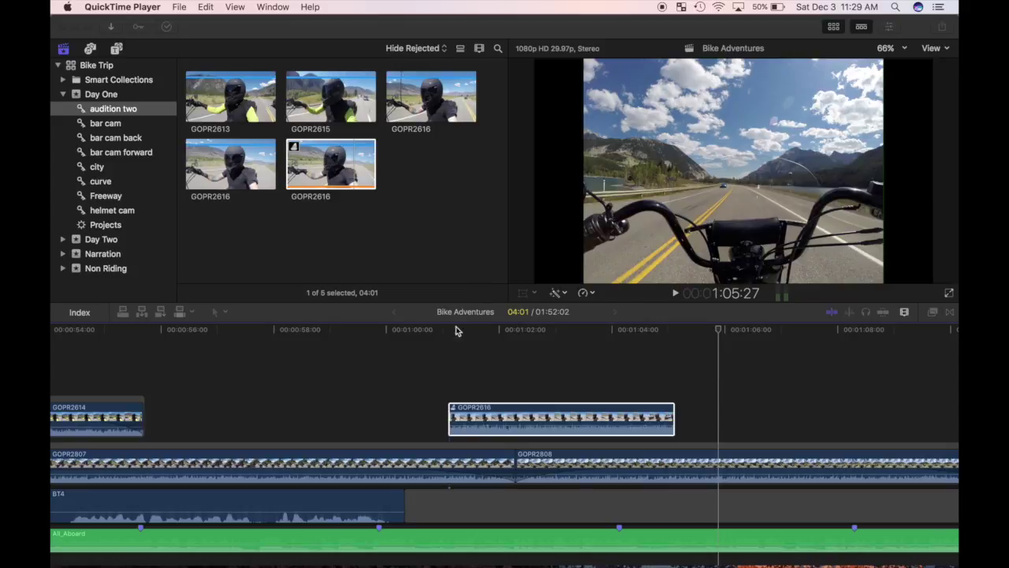
# Step: Zoom in on the connected GOPR2616 clip and trim its start to the playhead
pyautogui.click(408, 377)
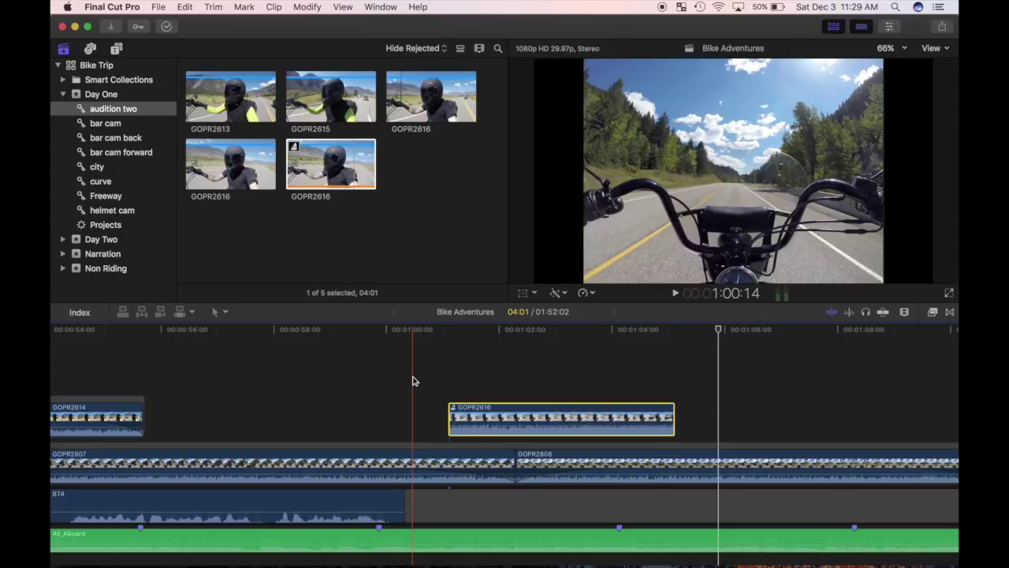
pyautogui.press('super+equal')
pyautogui.hscroll(2, 413, 379)
pyautogui.hscroll(5, 412, 379)
pyautogui.scroll(-2, 412, 378)
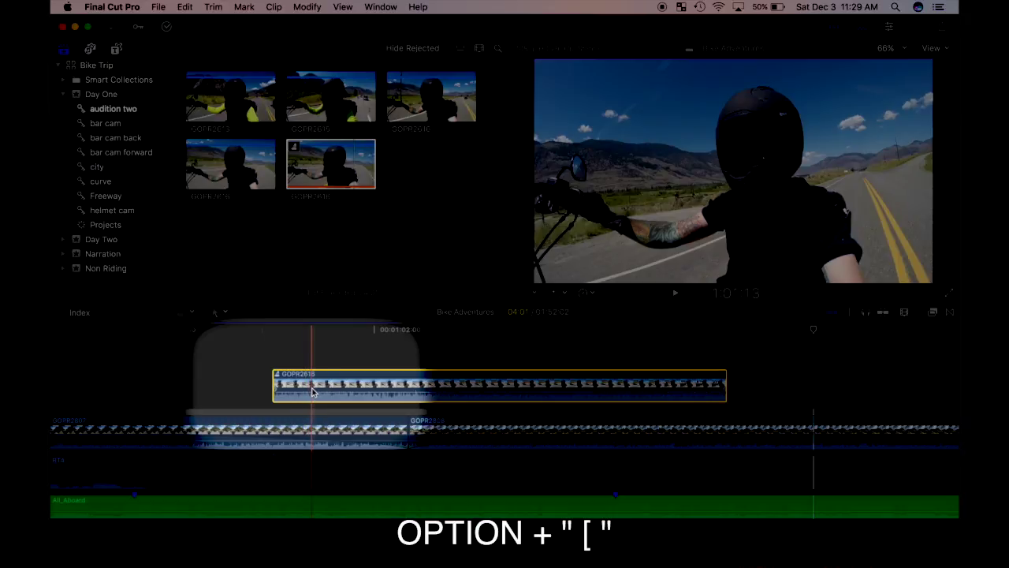
pyautogui.hotkey('alt', '[')
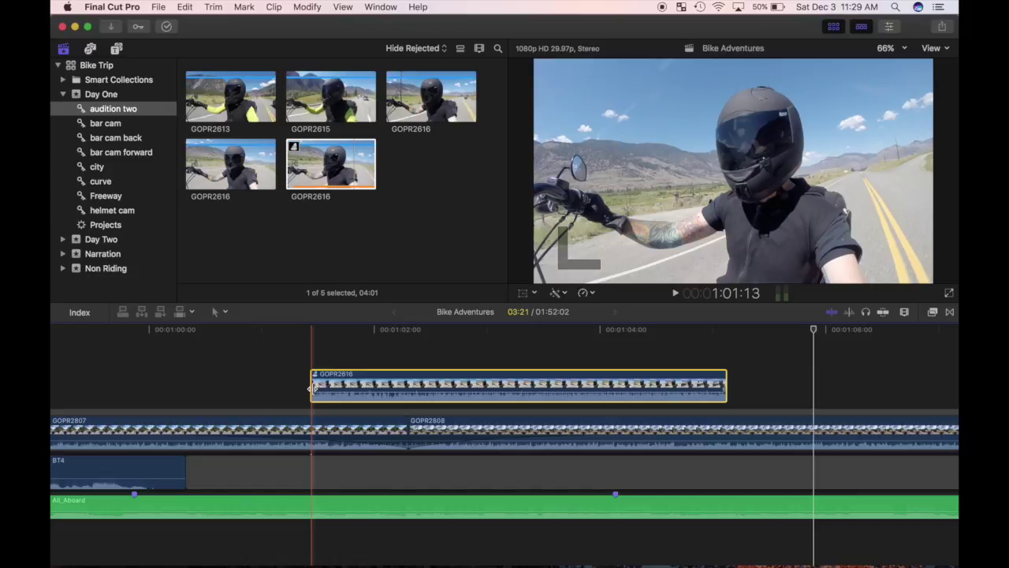
# Step: Trim the connected GOPR2616 clip's end to a new playhead position
pyautogui.click(503, 387)
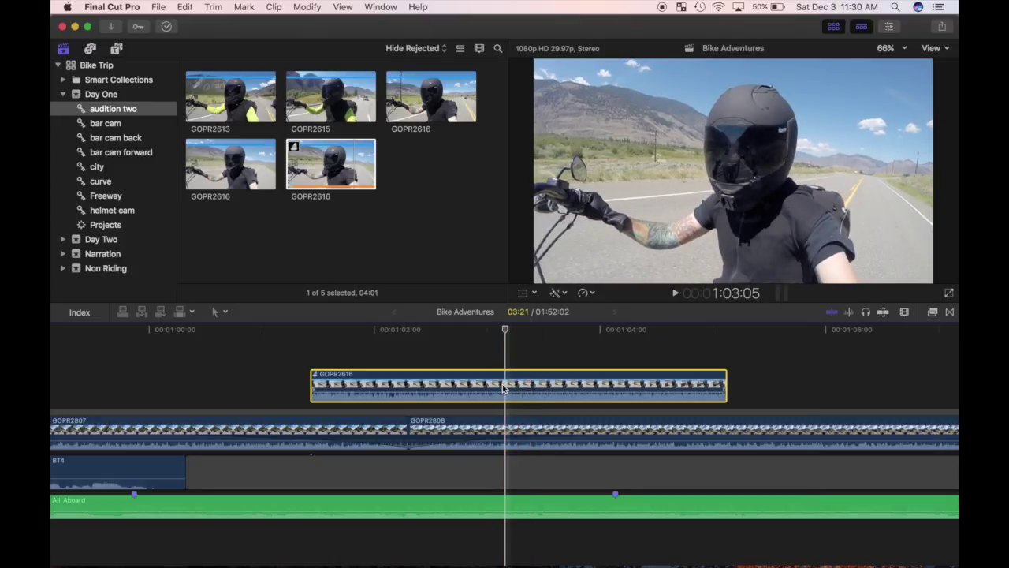
pyautogui.hotkey('alt', ']')
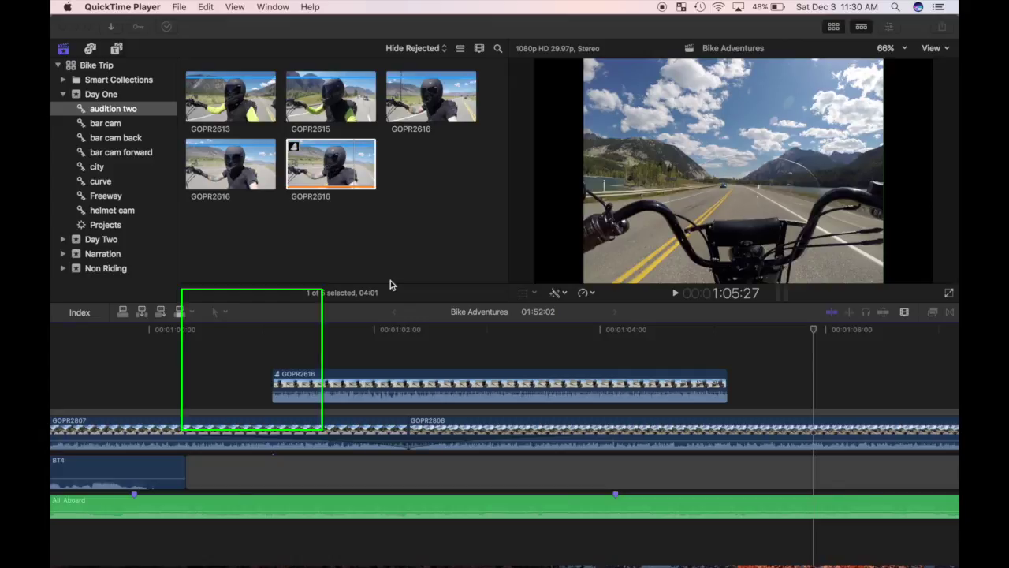
# Step: Mark the middle of GOPR2616 with Range Selection and trim the clip to that range
pyautogui.click(223, 314)
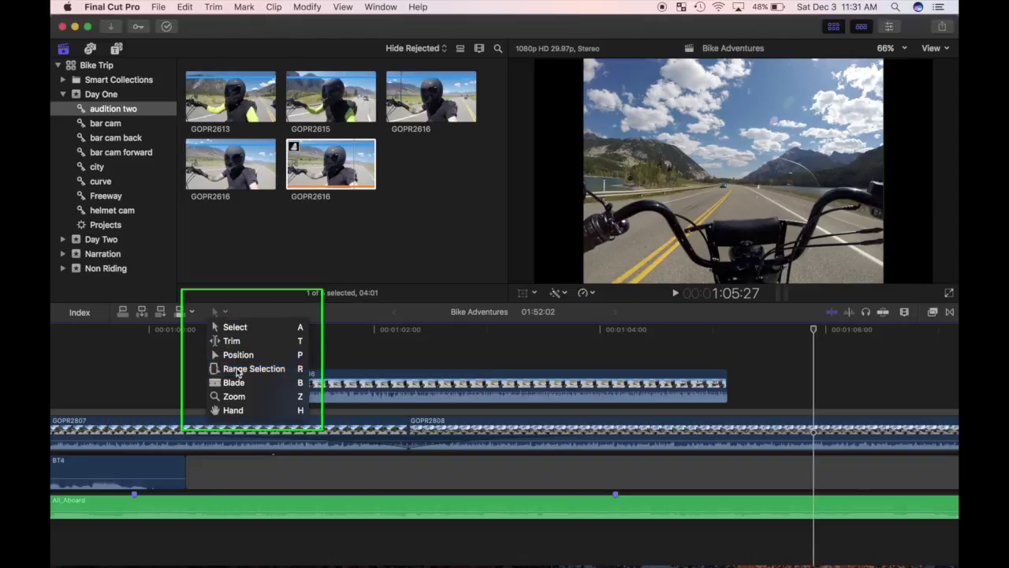
pyautogui.click(234, 382)
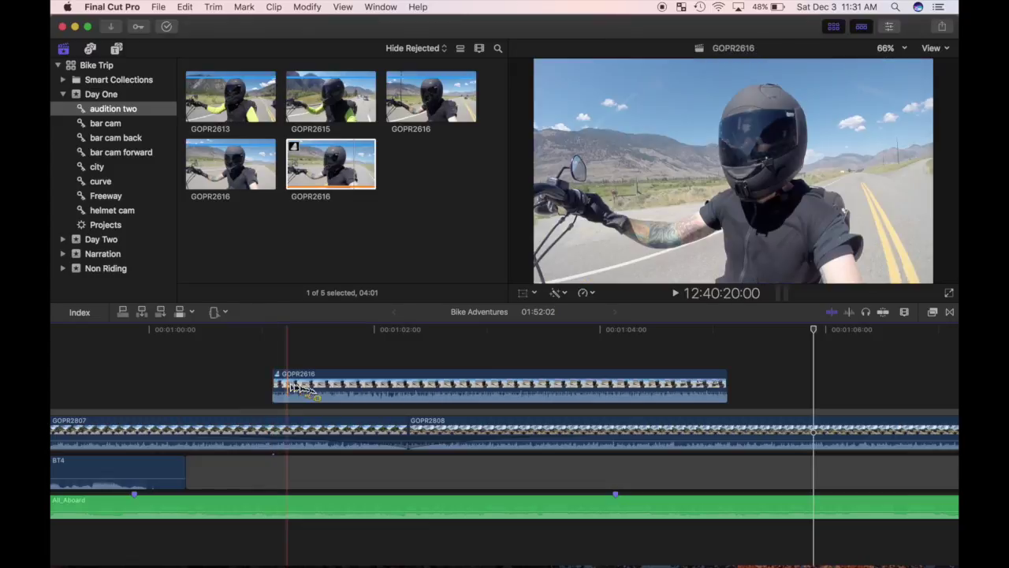
pyautogui.press('r')
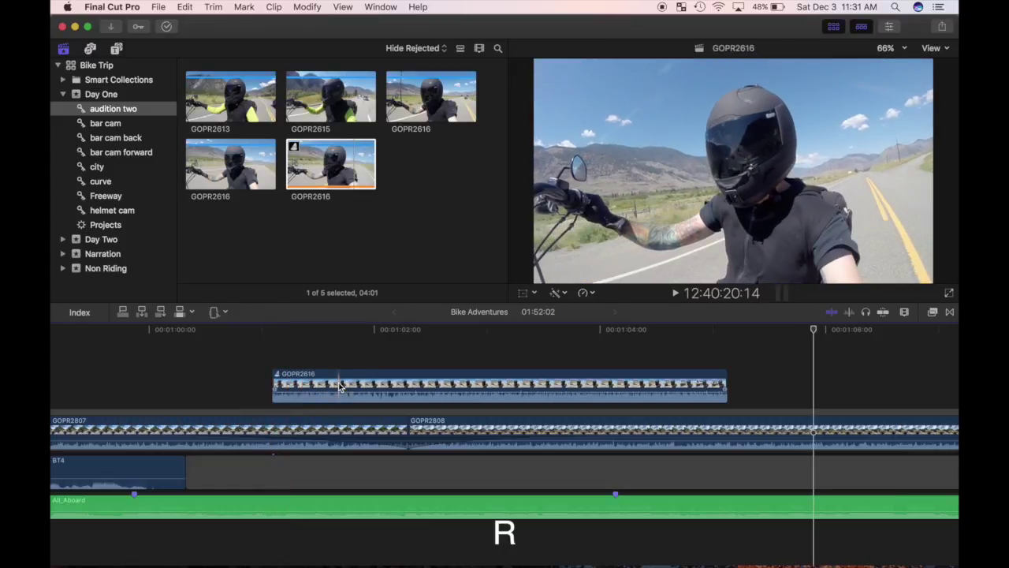
pyautogui.click(340, 386)
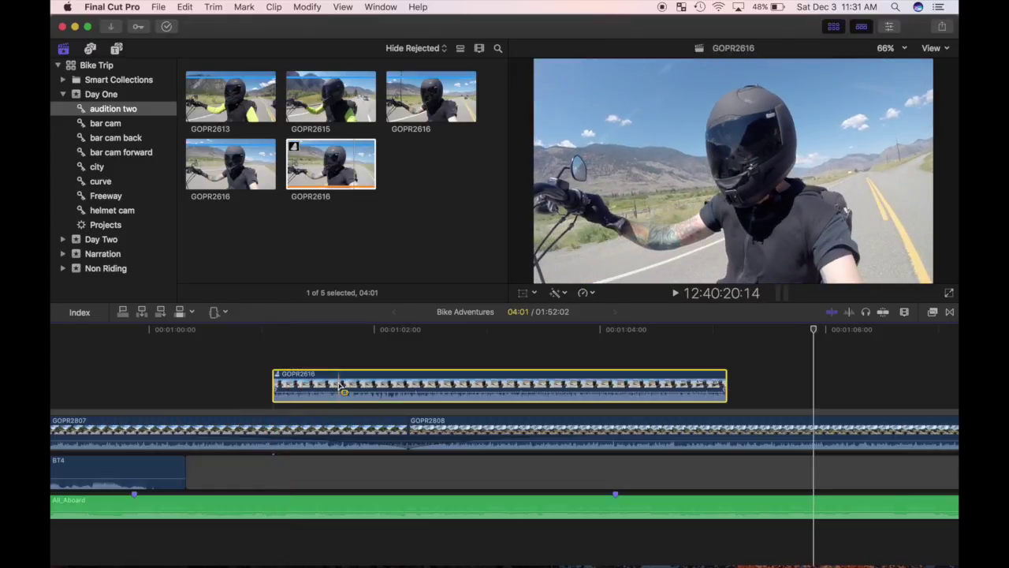
pyautogui.moveTo(340, 386); pyautogui.dragTo(552, 397)
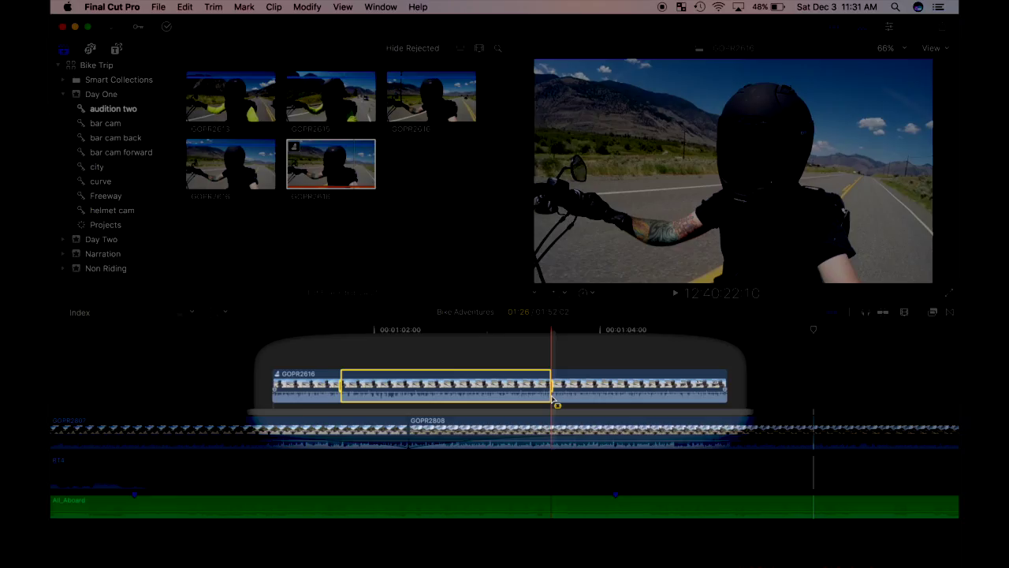
pyautogui.hotkey('alt', '\\')
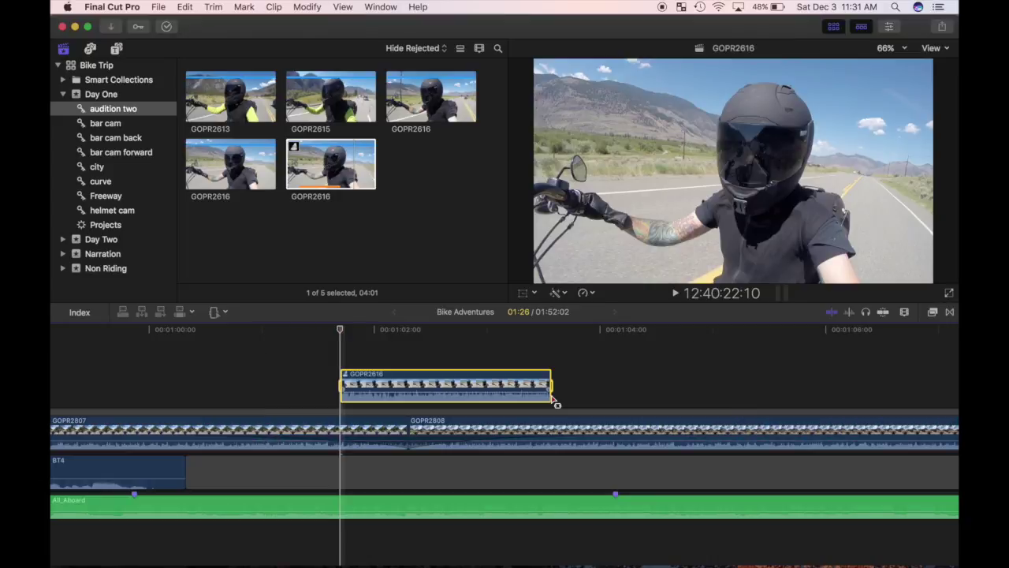
# Step: Play the trimmed section, then Option-drag a copy of GOPR2616 to near the 1:10 mark
pyautogui.press('l')
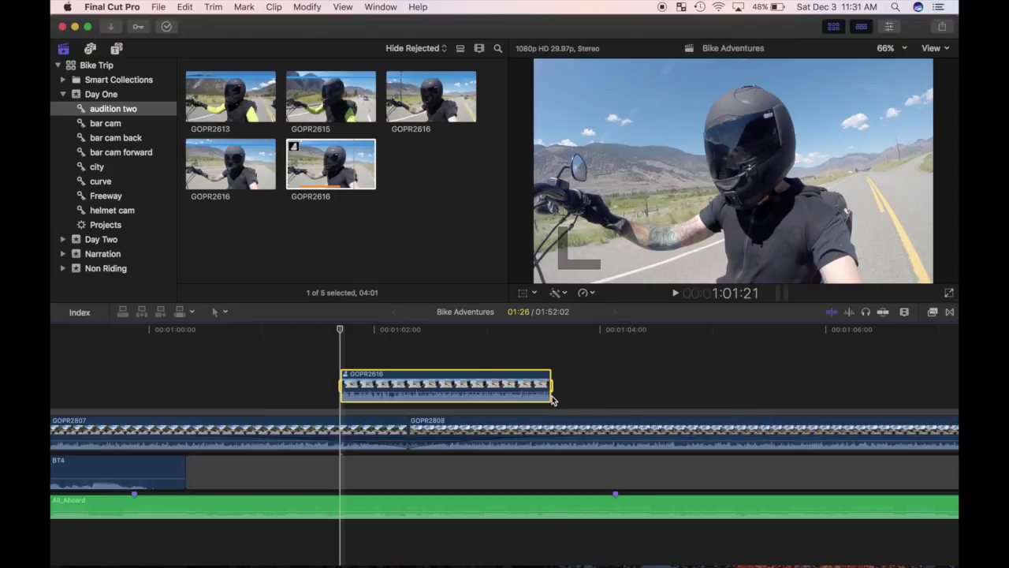
pyautogui.keyDown('super'); pyautogui.scroll(-3, 552, 398); pyautogui.keyUp('super')
pyautogui.keyDown('super'); pyautogui.scroll(-3, 552, 398); pyautogui.keyUp('super')
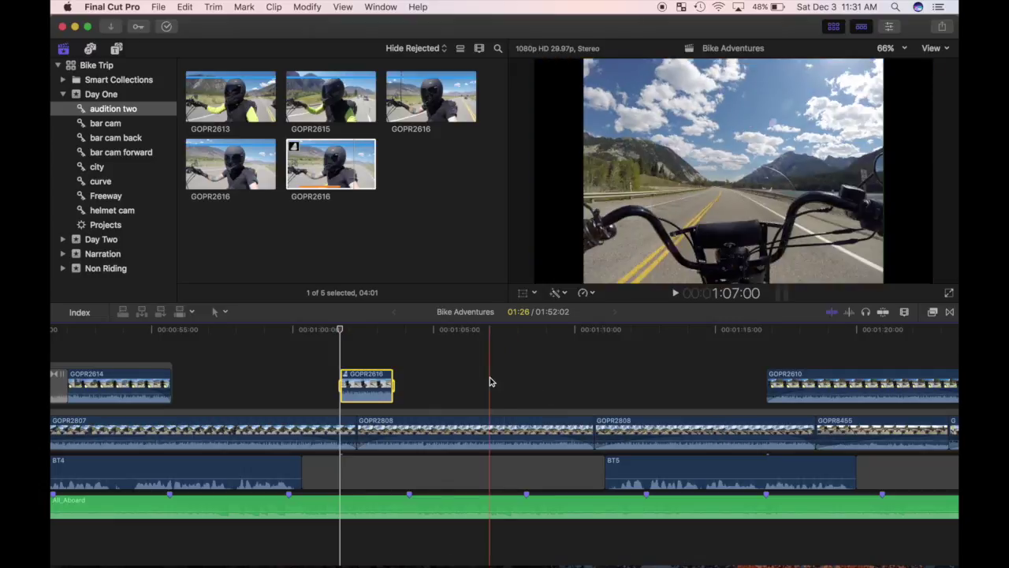
pyautogui.click(371, 353)
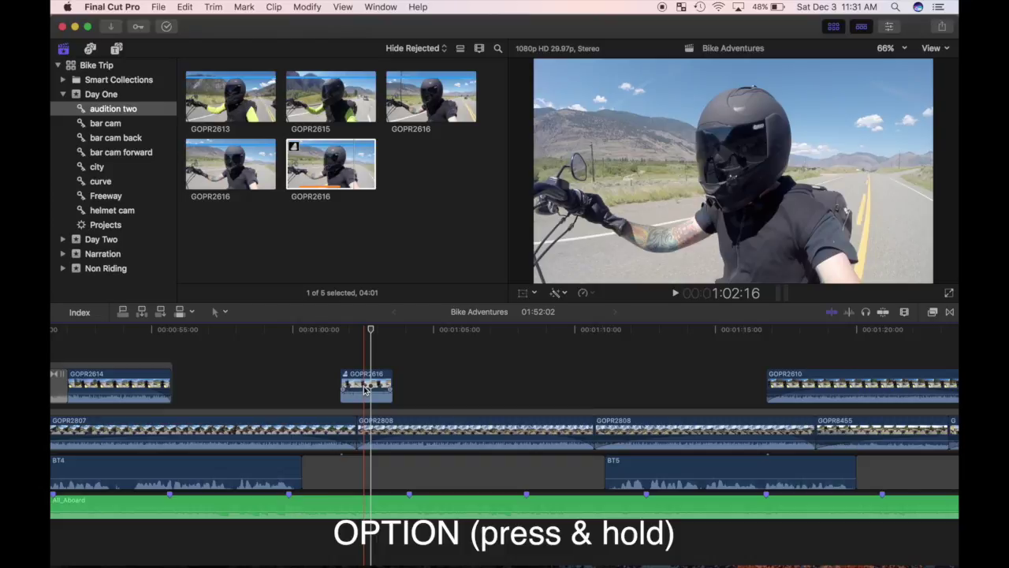
pyautogui.moveTo(365, 389); pyautogui.dragTo(596, 388)
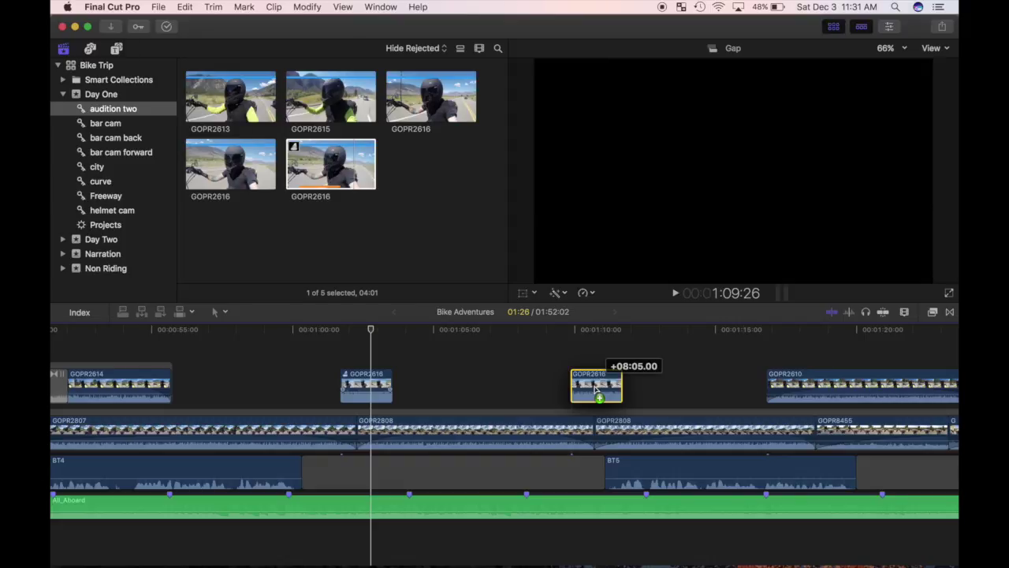
pyautogui.moveTo(596, 388); pyautogui.dragTo(596, 389)
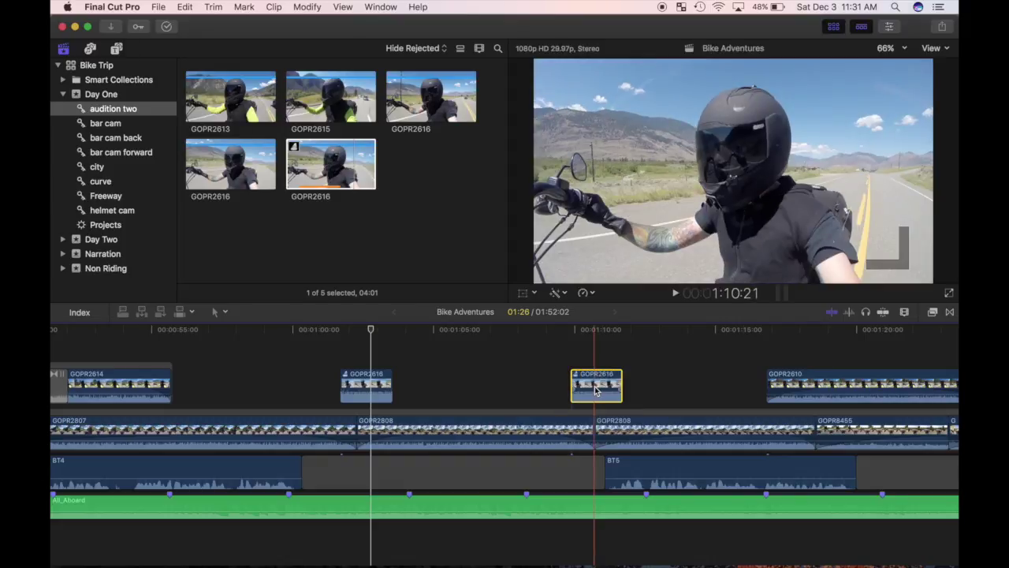
# Step: Switch the copied audition clip to the next take
pyautogui.click(575, 375)
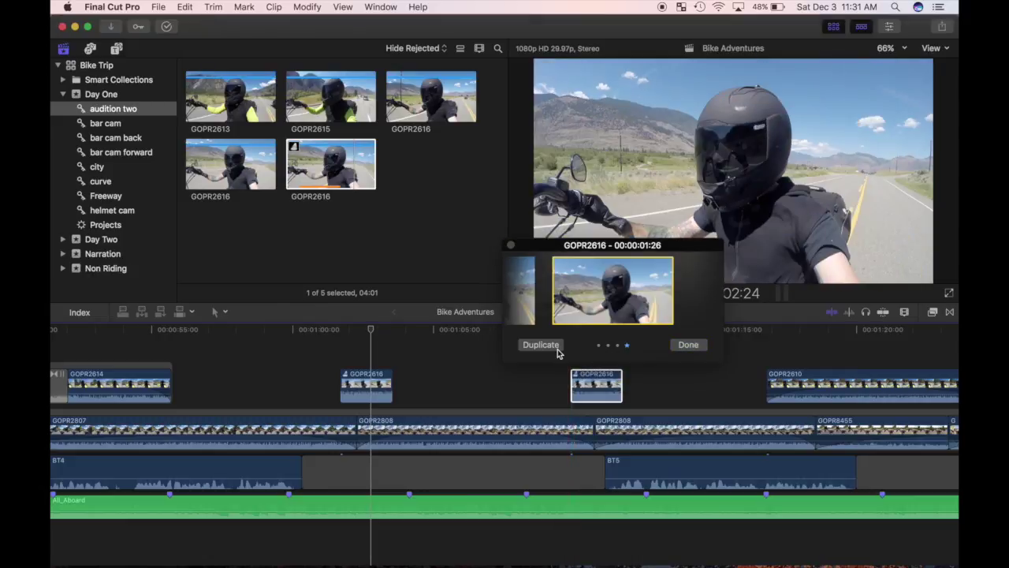
pyautogui.press('Right')
pyautogui.click(695, 346)
# Step: Trim the copy's start and end to leave it 01:13 long, then fit the whole project
pyautogui.click(562, 351)
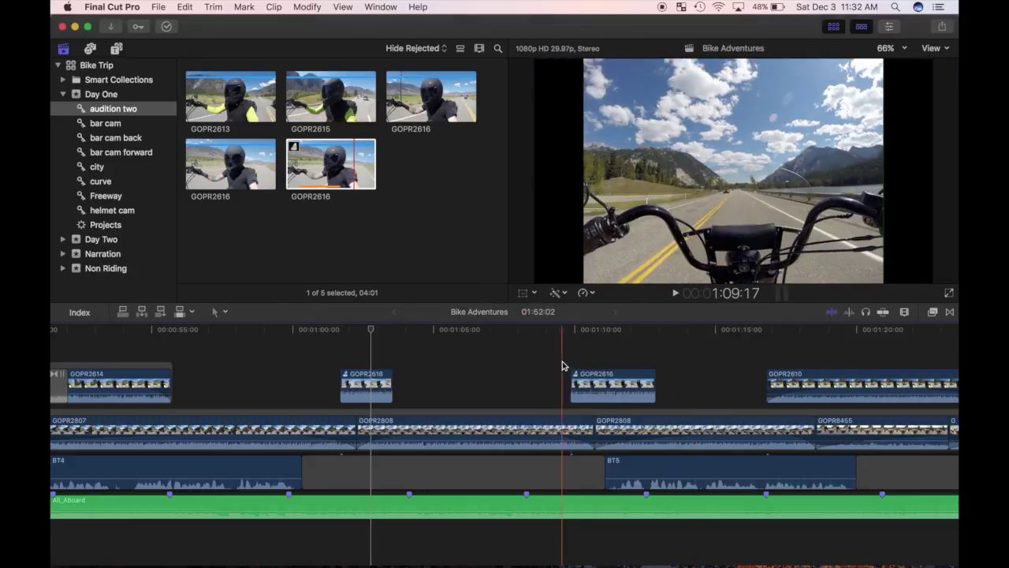
pyautogui.press('super+equal')
pyautogui.click(638, 390)
pyautogui.hotkey('alt', '[')
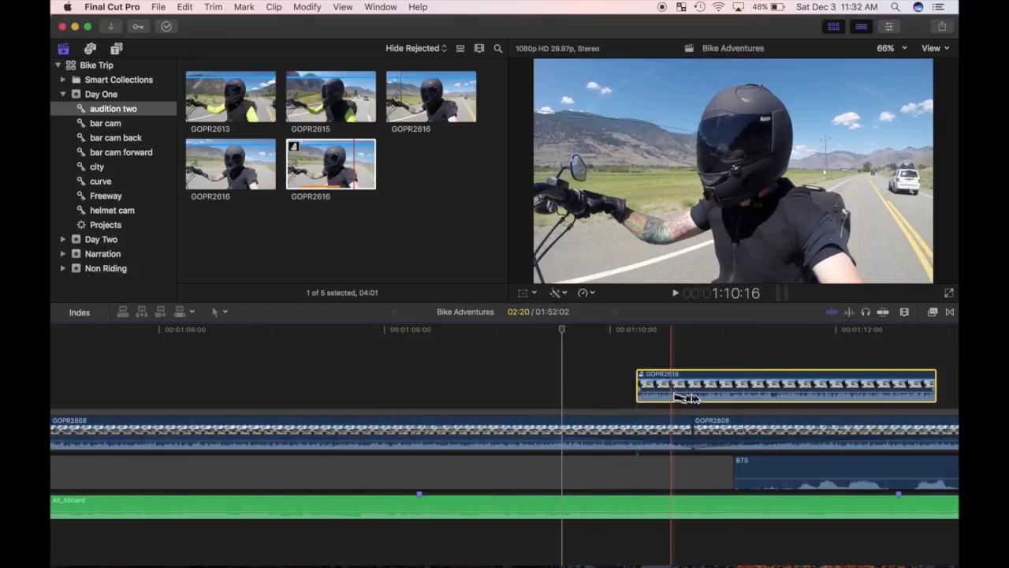
pyautogui.hotkey('alt', ']')
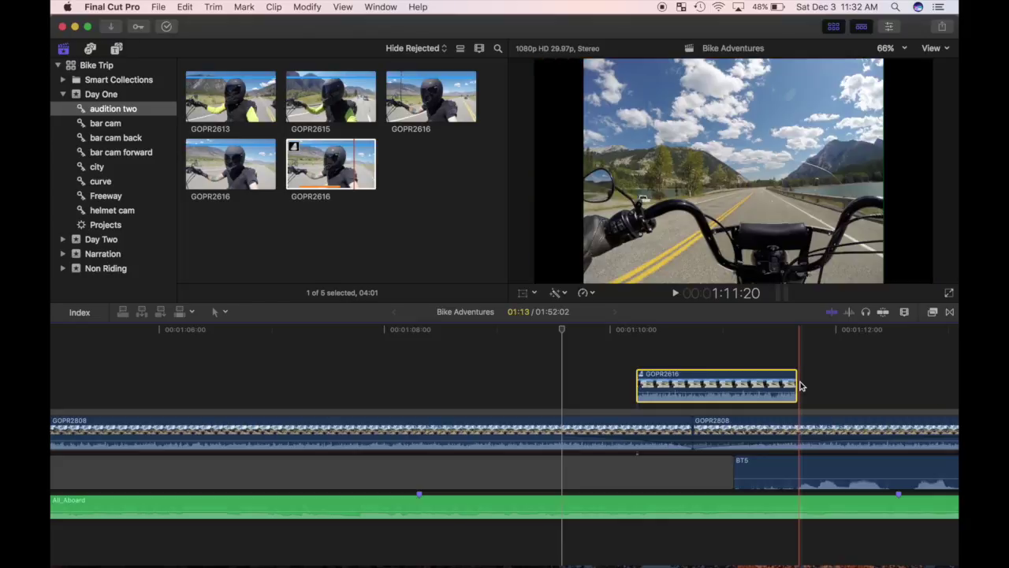
pyautogui.hotkey('shift', 'z')
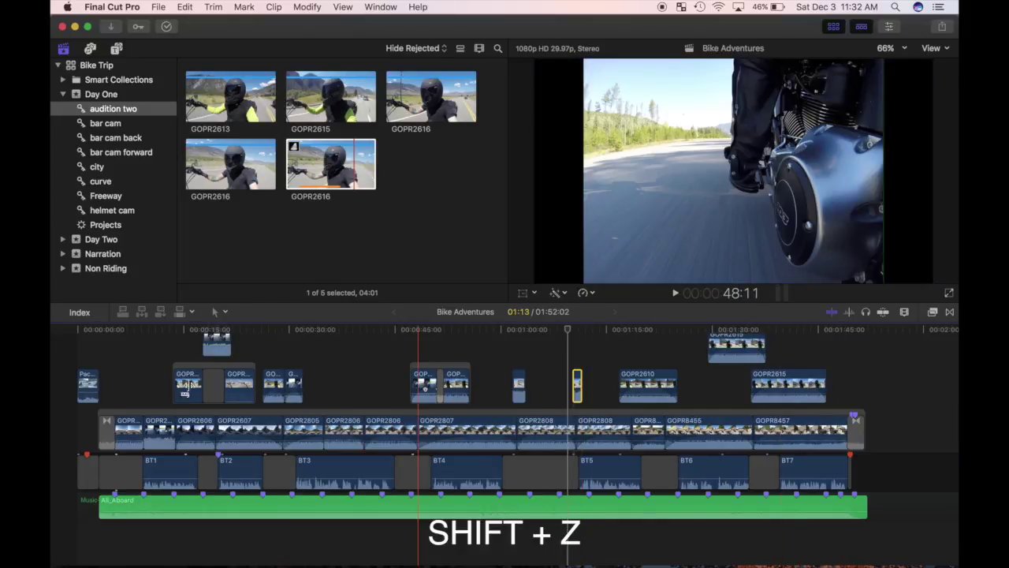
# Step: Play Bike Adventures from its very beginning
pyautogui.press('Home')
pyautogui.press('space')
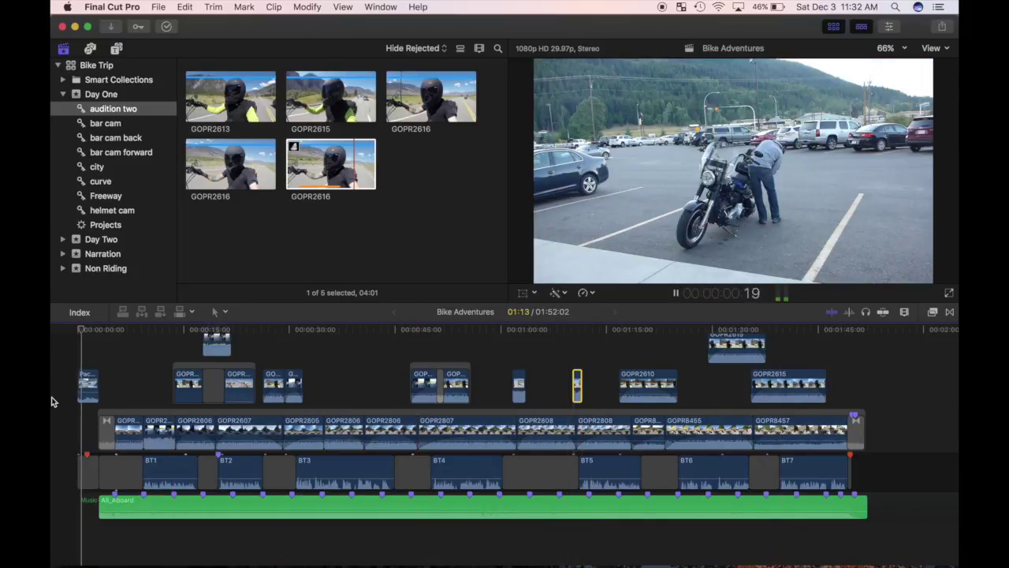